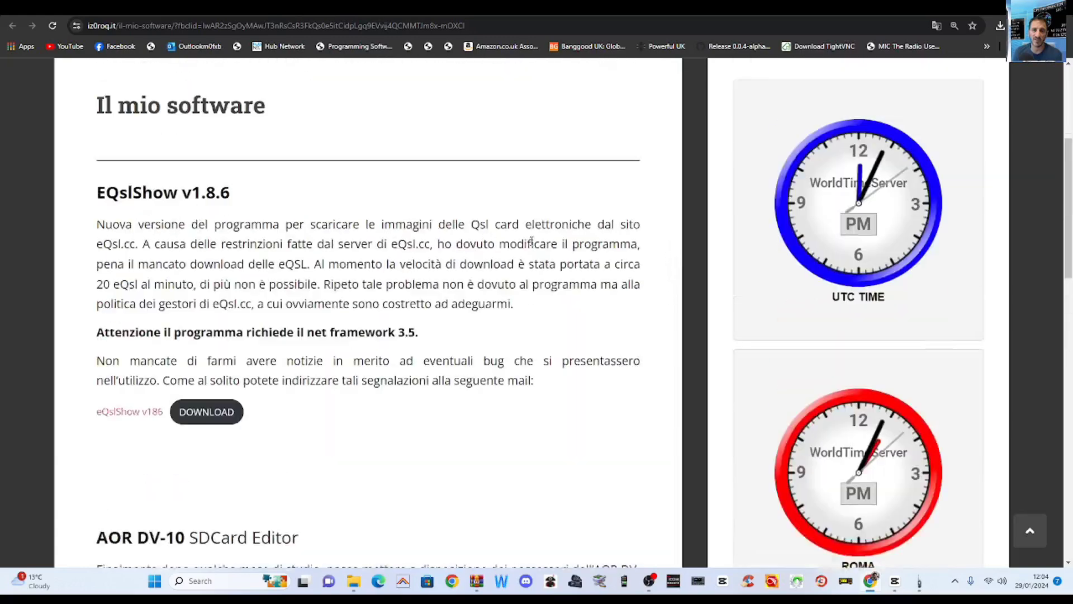
Download the RELEASE 64bit version of the AOR DV-10 SDCard Editor.
scroll(587, 241, "down", 4)
scroll(633, 221, "down", 6)
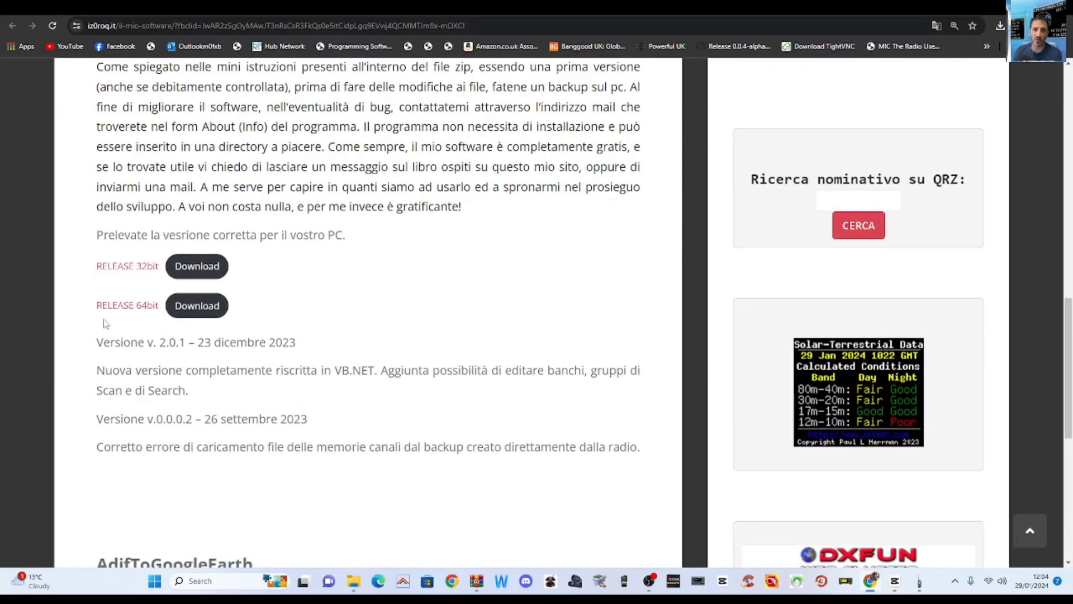
left_click(198, 306)
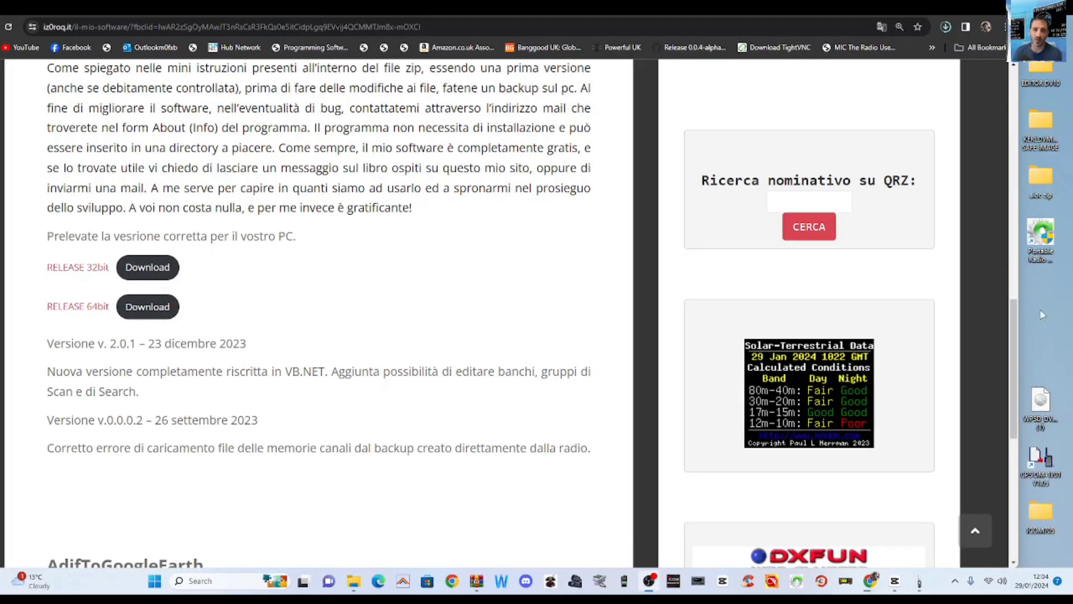
Create a new folder on the desktop and name it AORDV.
right_click(1042, 313)
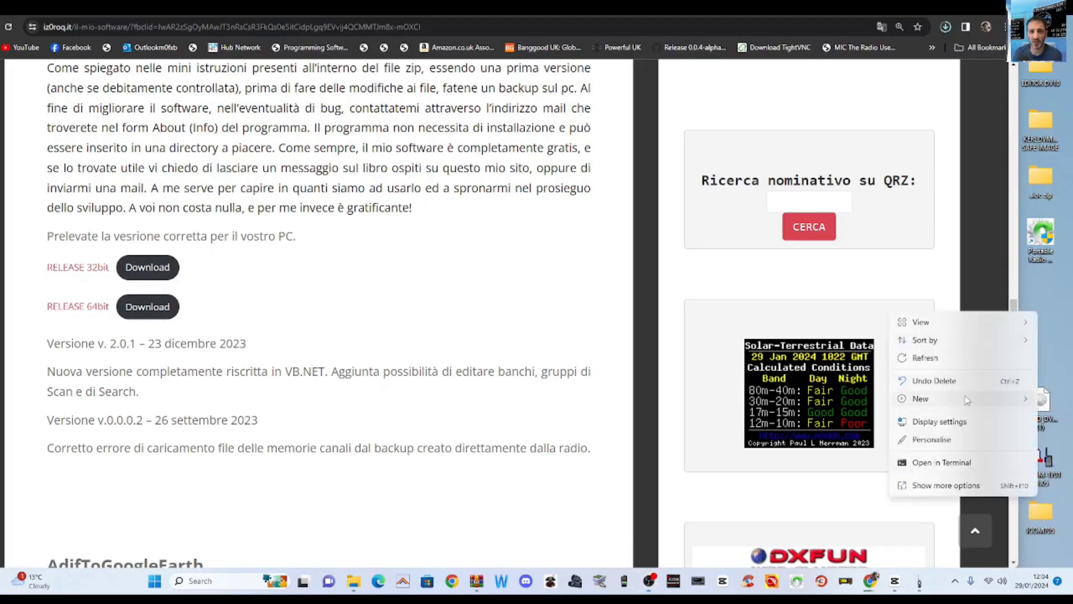
mouse_move(967, 400)
left_click(950, 235)
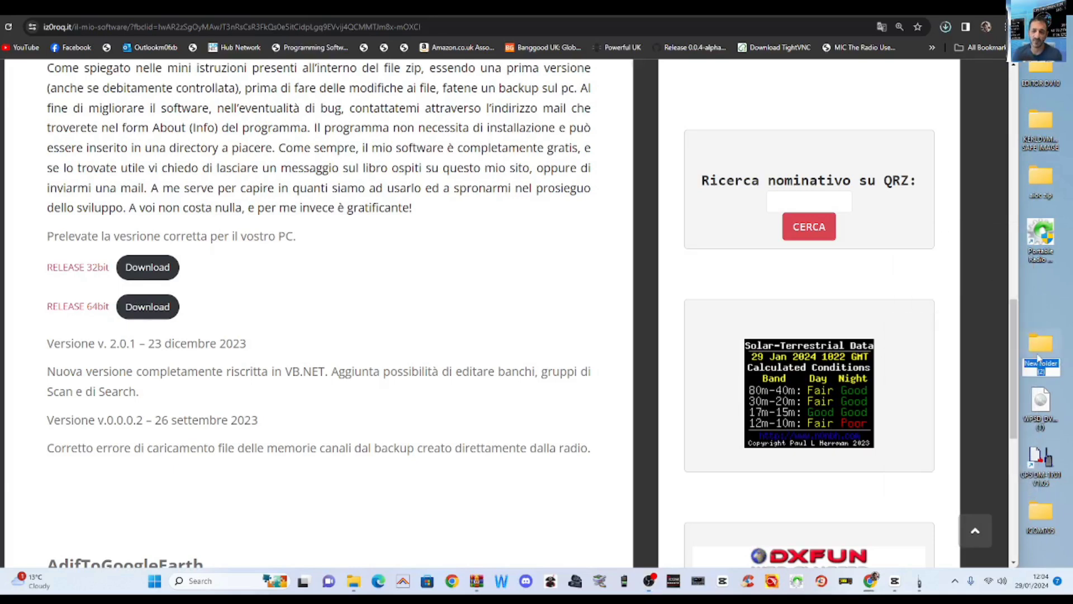
type("AOR")
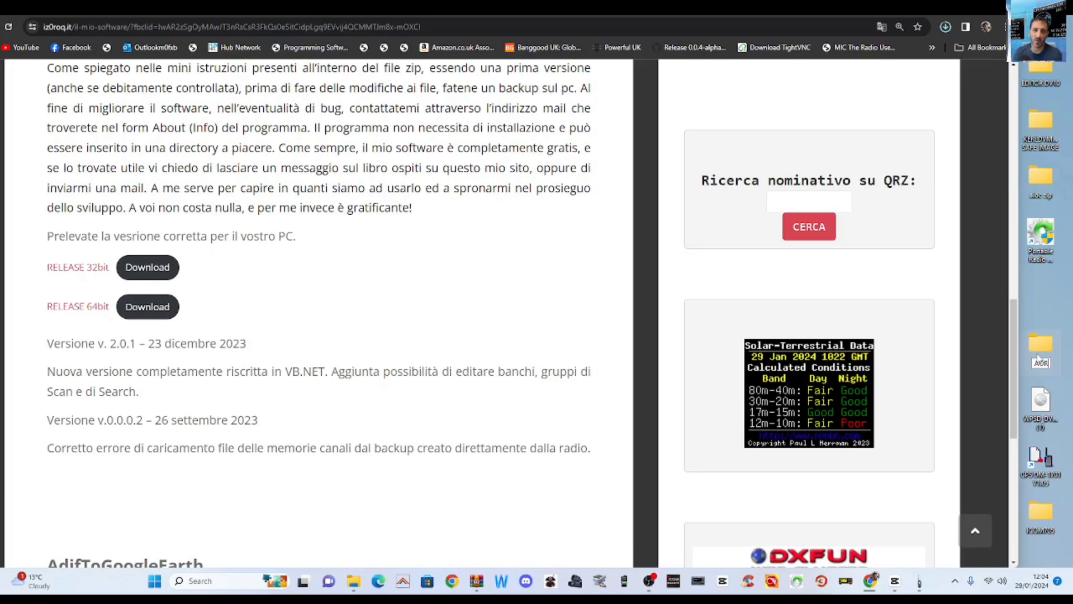
type("DV")
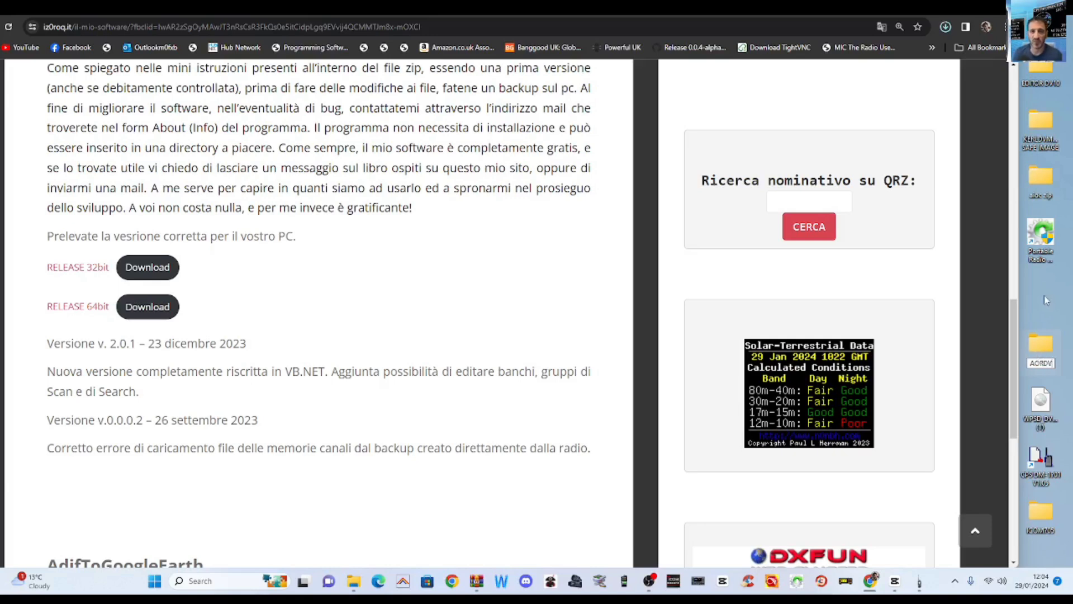
key("Return")
Open the downloaded RELEASE-64bit (1).zip archive, extract it into the AORDV desktop folder and minimise the archive window.
left_click(944, 34)
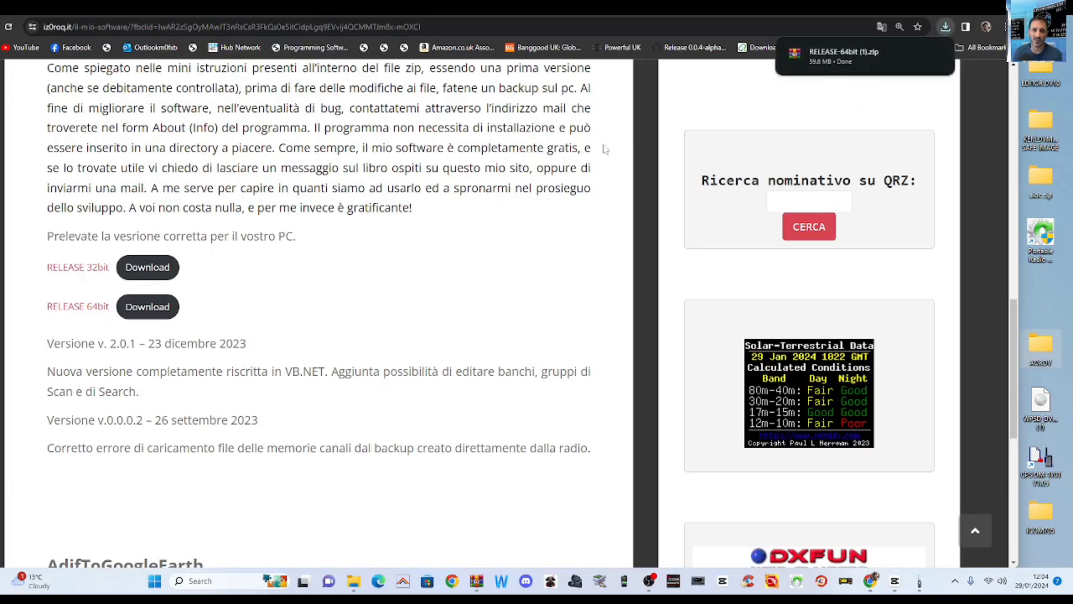
left_click(861, 56)
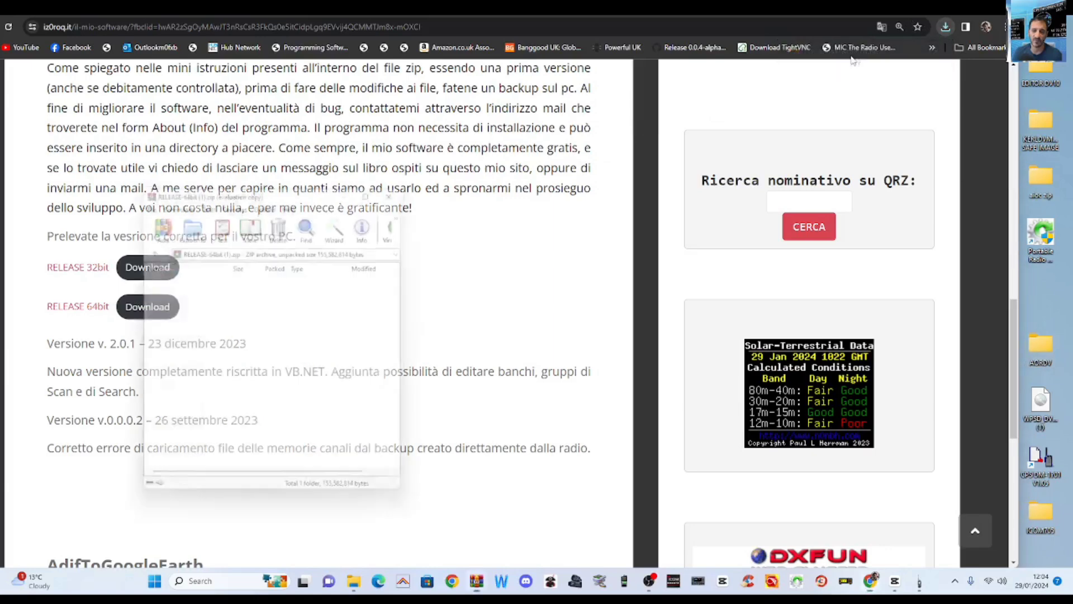
left_click(189, 224)
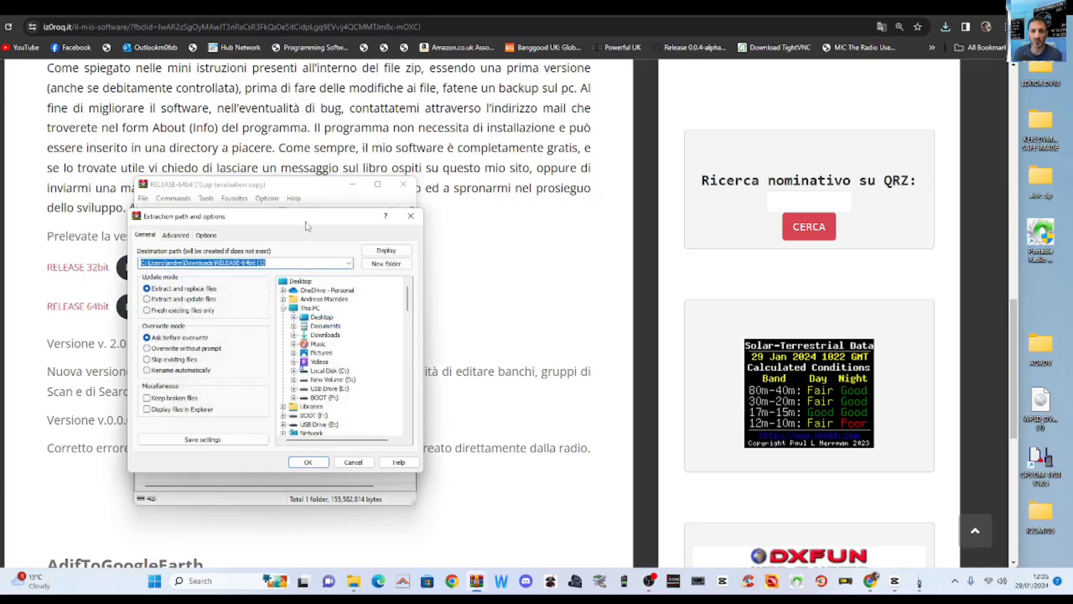
left_click_drag(305, 226, 371, 192)
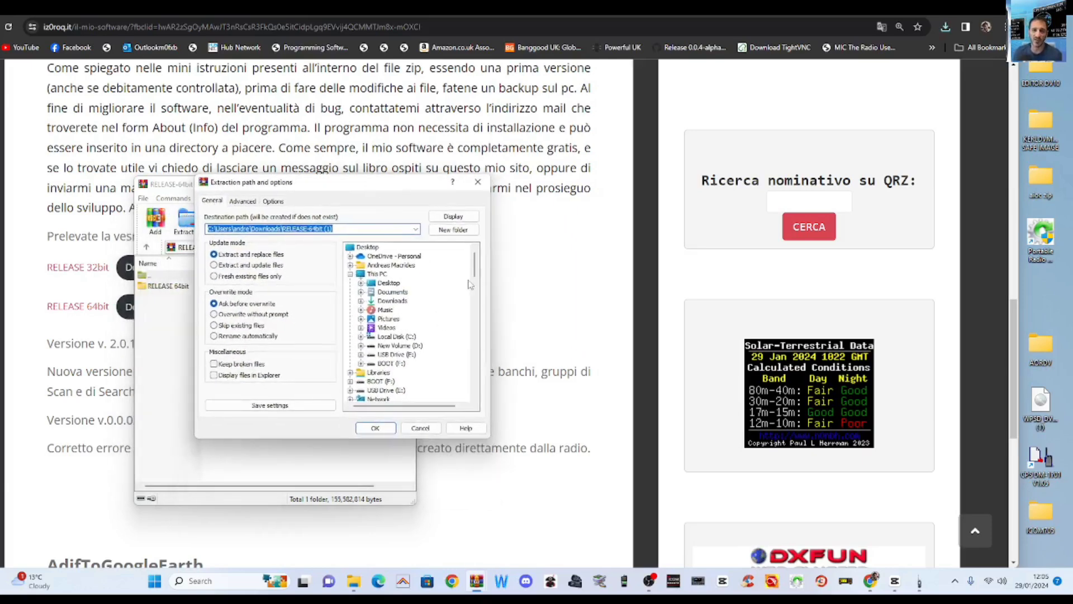
left_click_drag(474, 268, 474, 286)
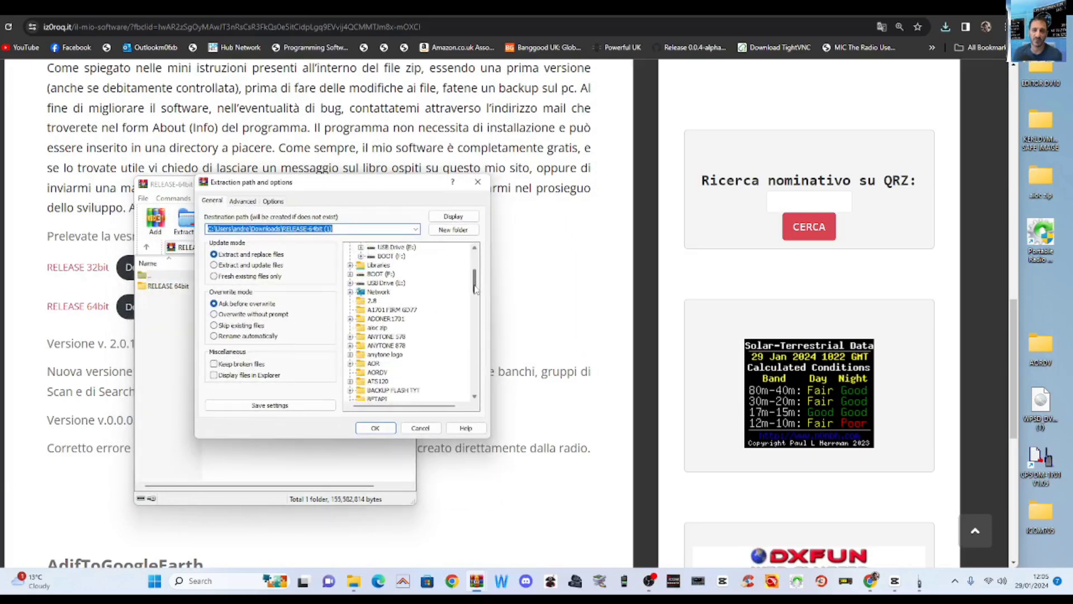
left_click(378, 372)
left_click(377, 428)
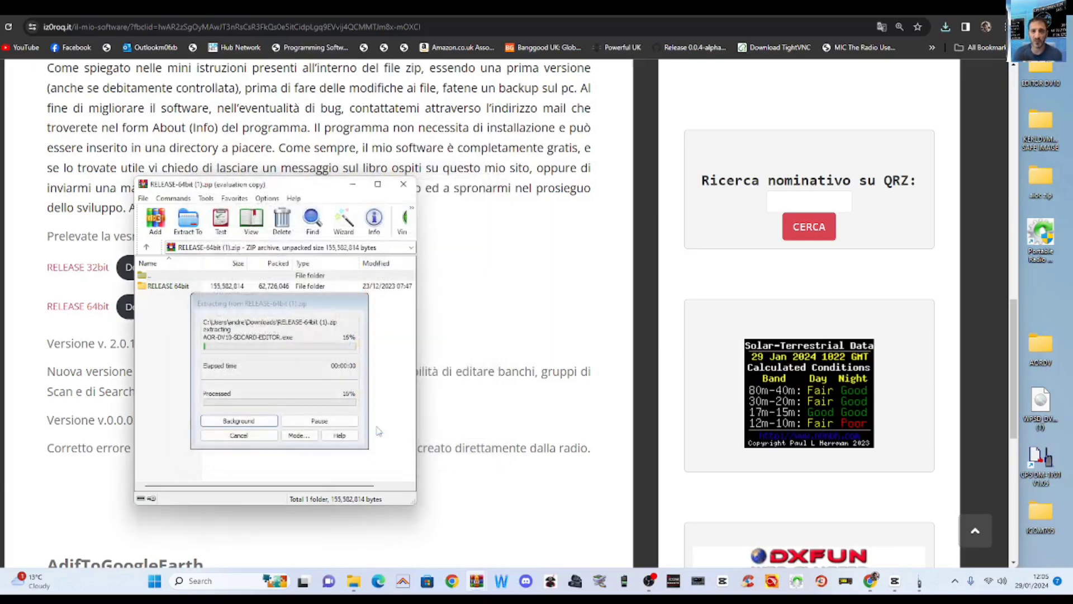
left_click(353, 186)
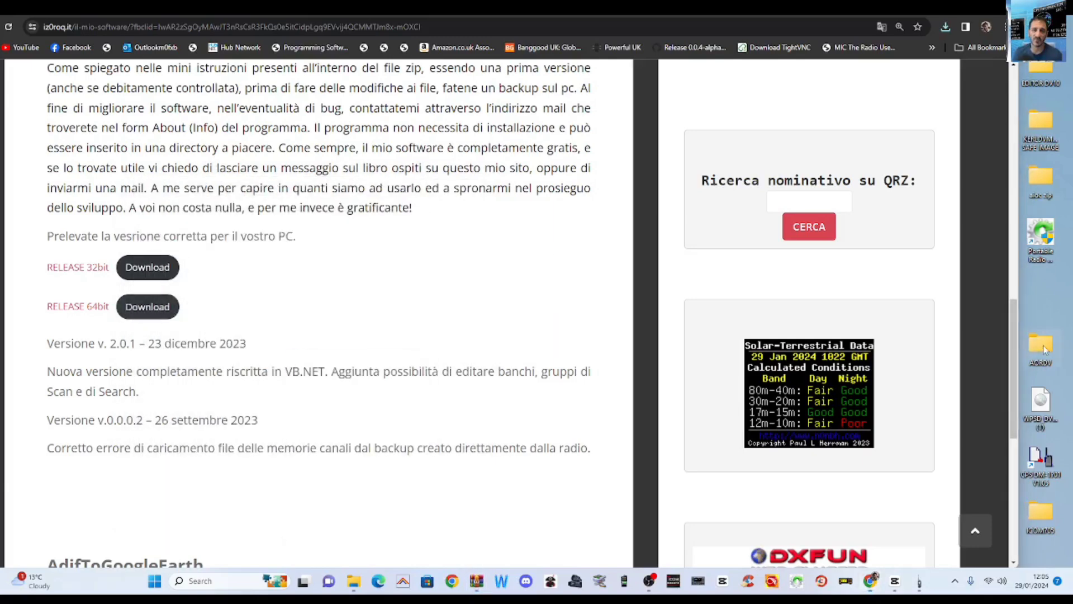
Open the AORDV desktop folder and go into its RELEASE 64bit subfolder.
double_click(1041, 346)
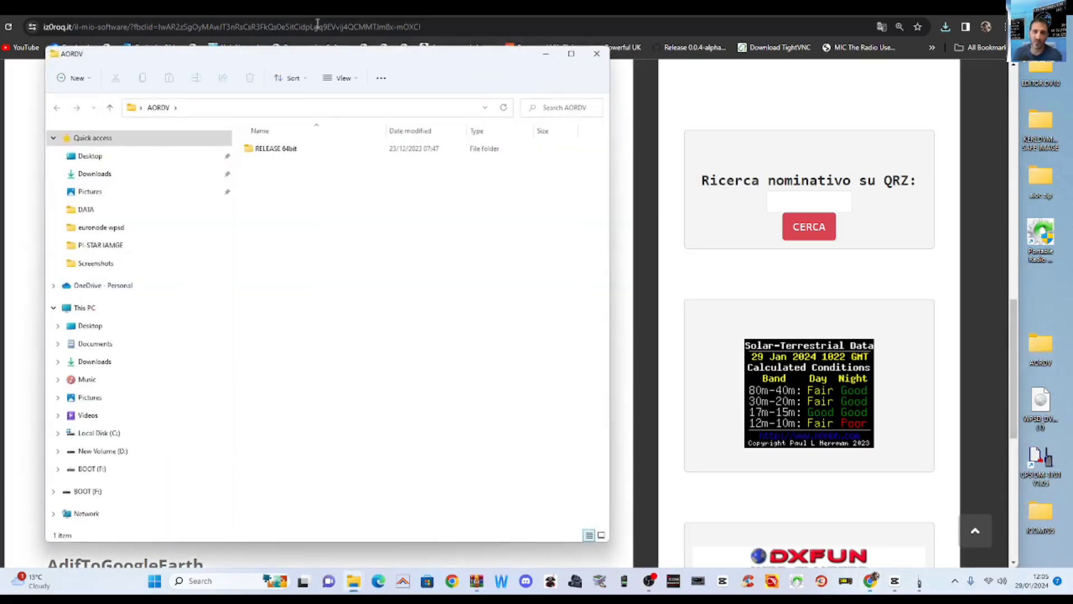
left_click_drag(352, 56, 459, 73)
left_click(382, 167)
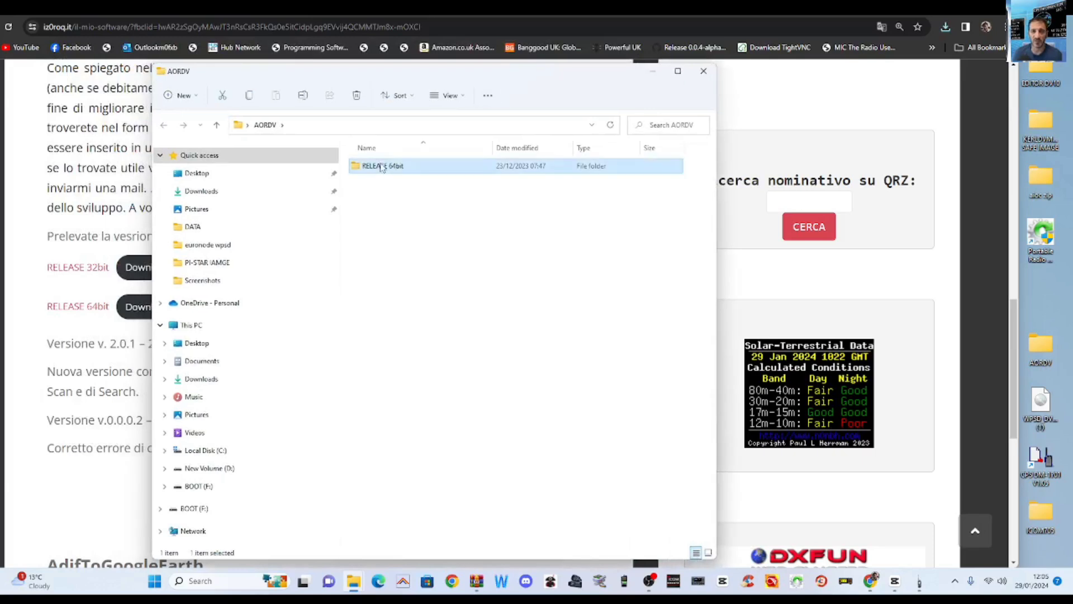
double_click(382, 166)
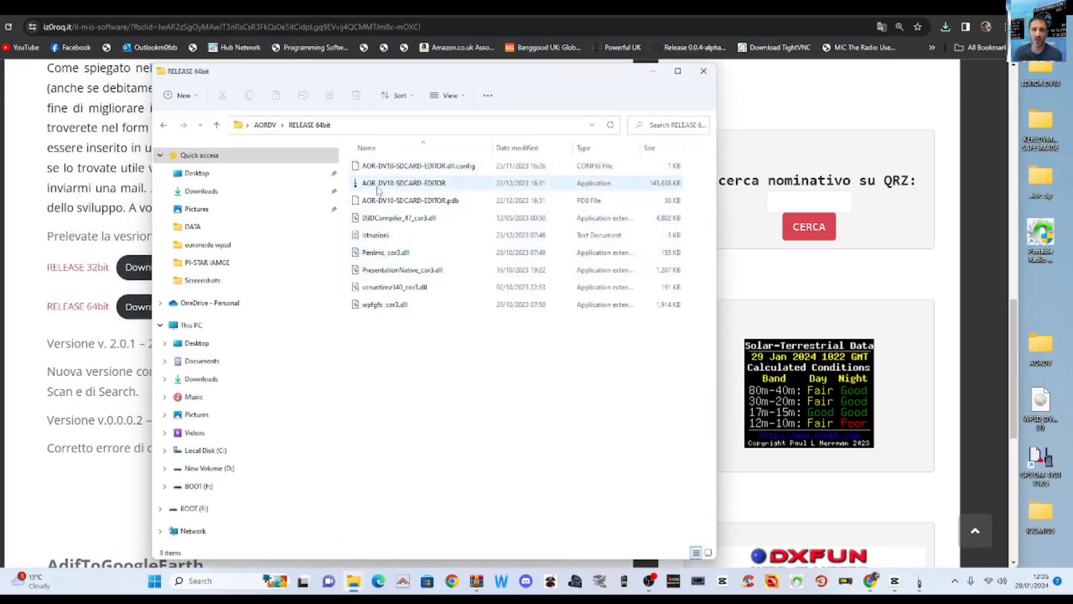
Pin the AOR-DV10-SDCARD-EDITOR application to the taskbar and minimise the folder window.
right_click(400, 184)
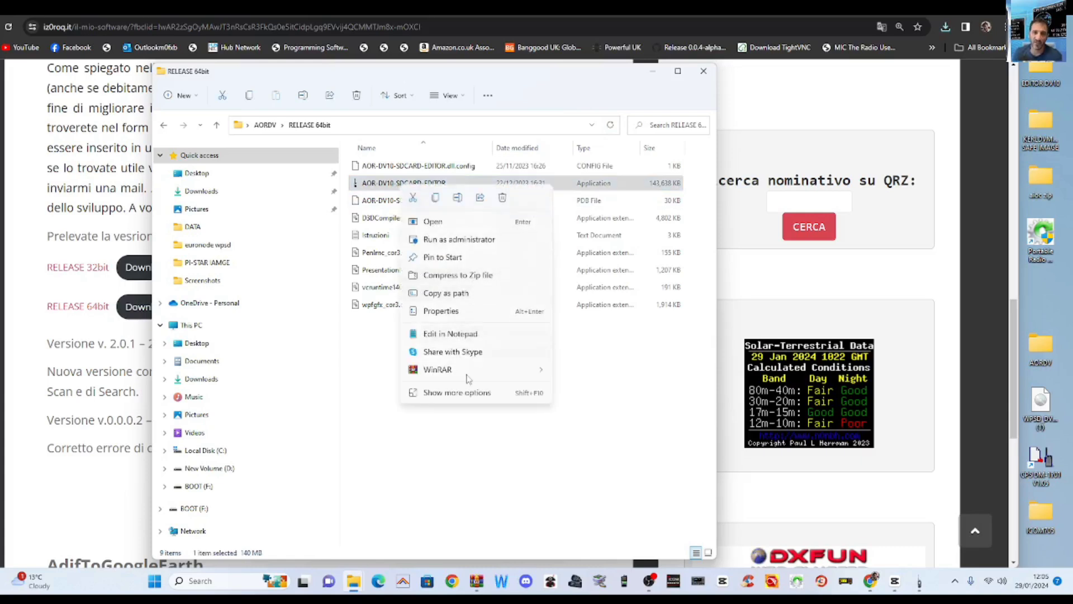
left_click(462, 395)
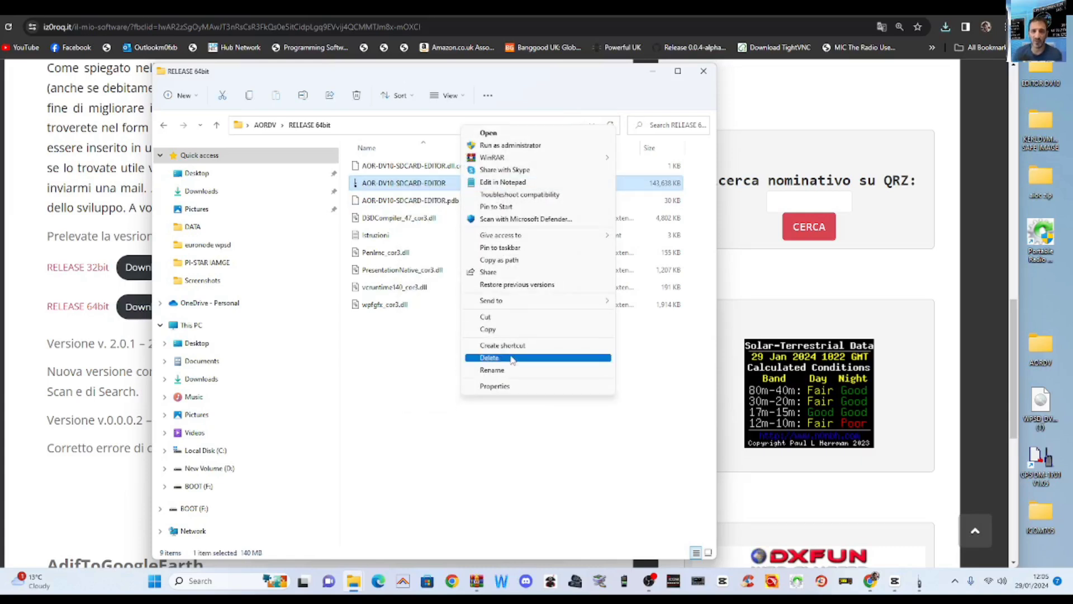
left_click(508, 247)
left_click(652, 71)
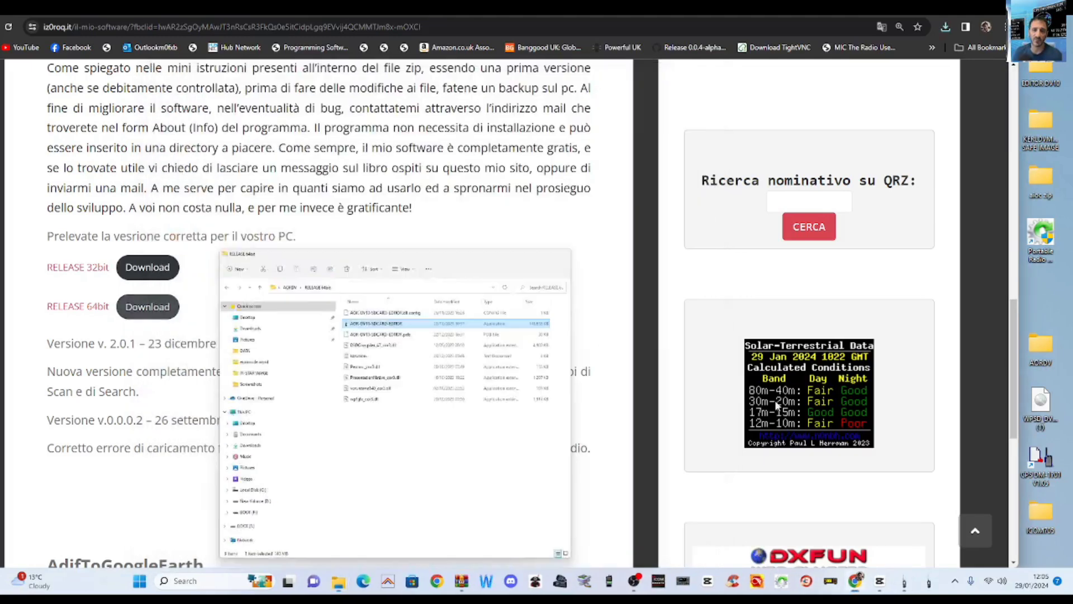
right_click(905, 586)
left_click(891, 550)
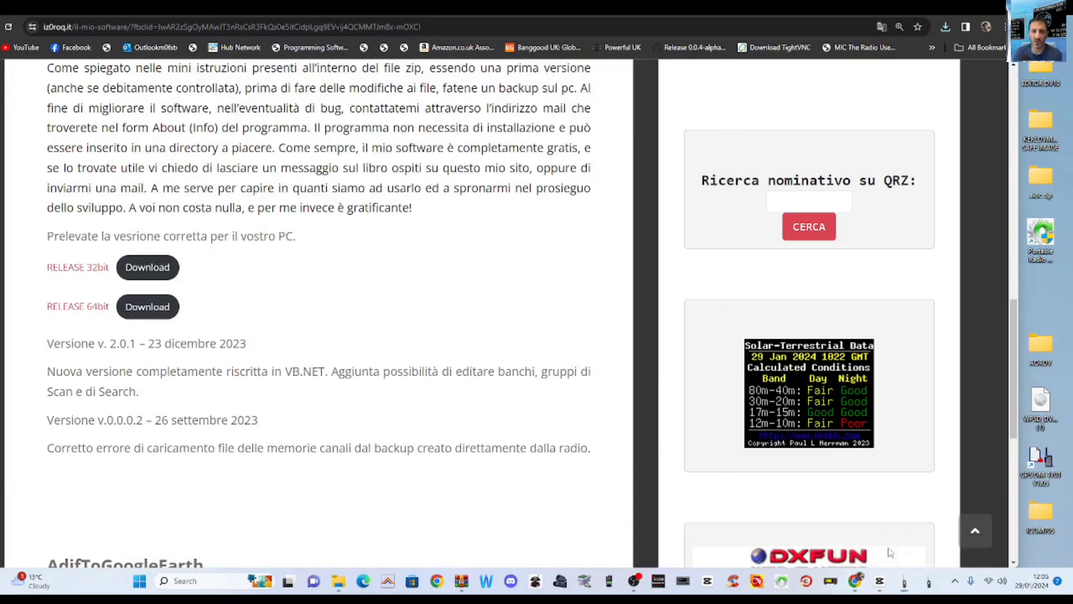
right_click(902, 583)
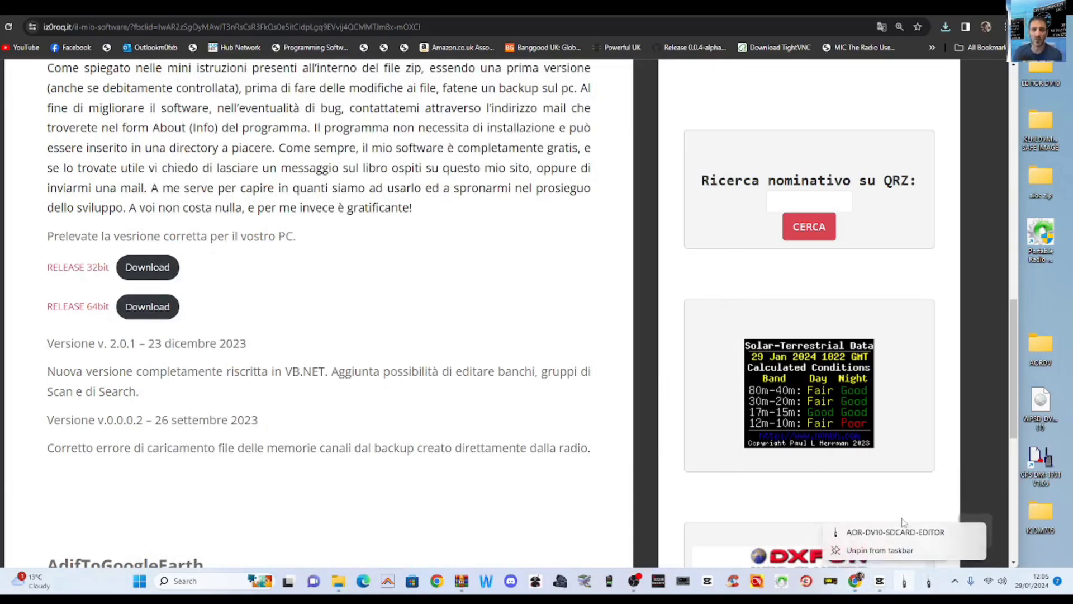
left_click(1054, 446)
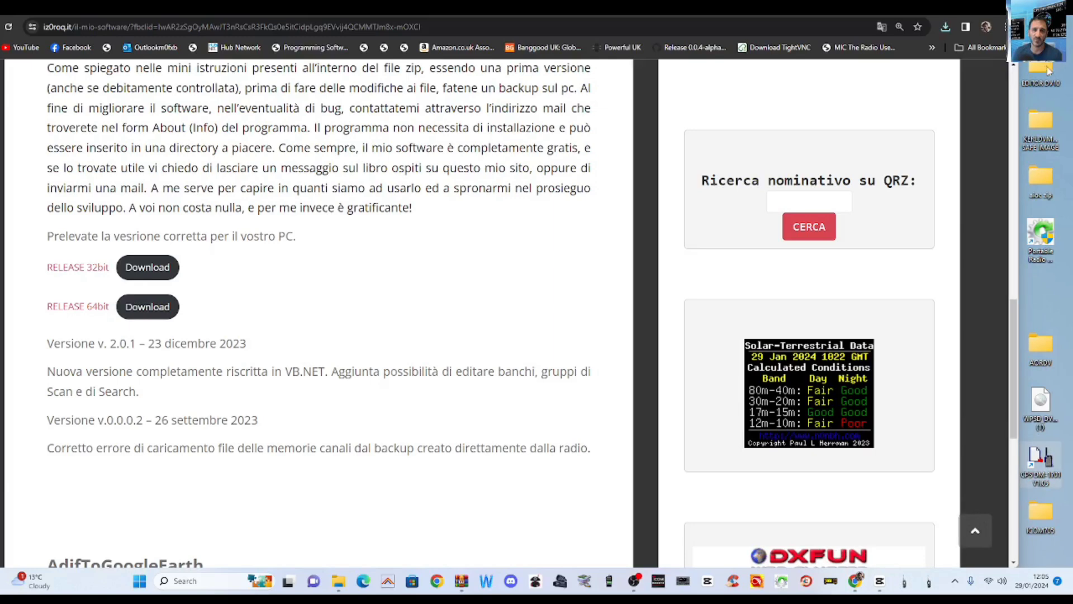
left_click(979, 7)
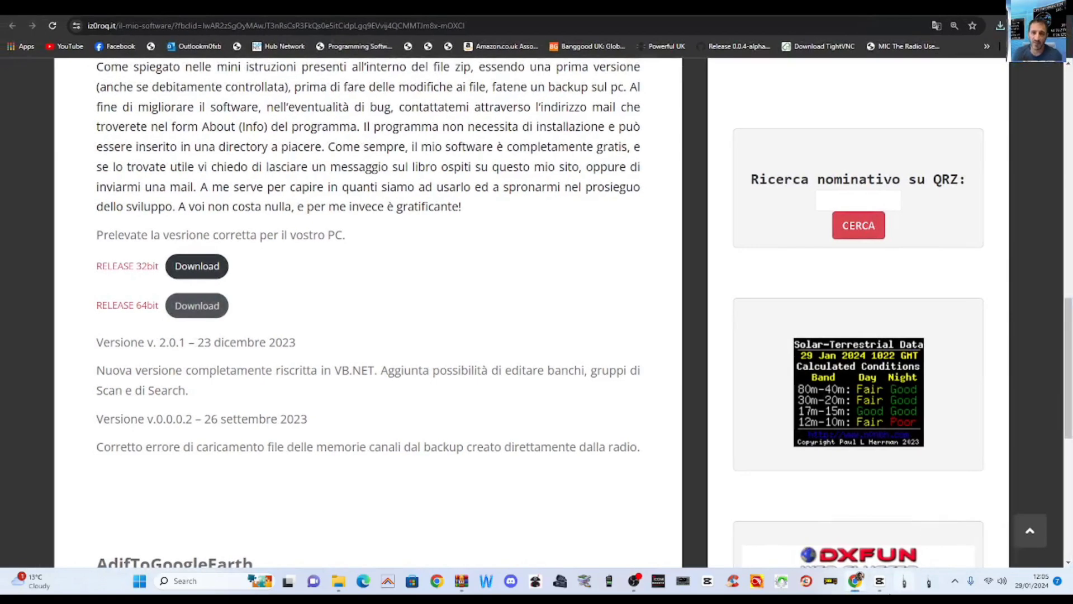
left_click(904, 584)
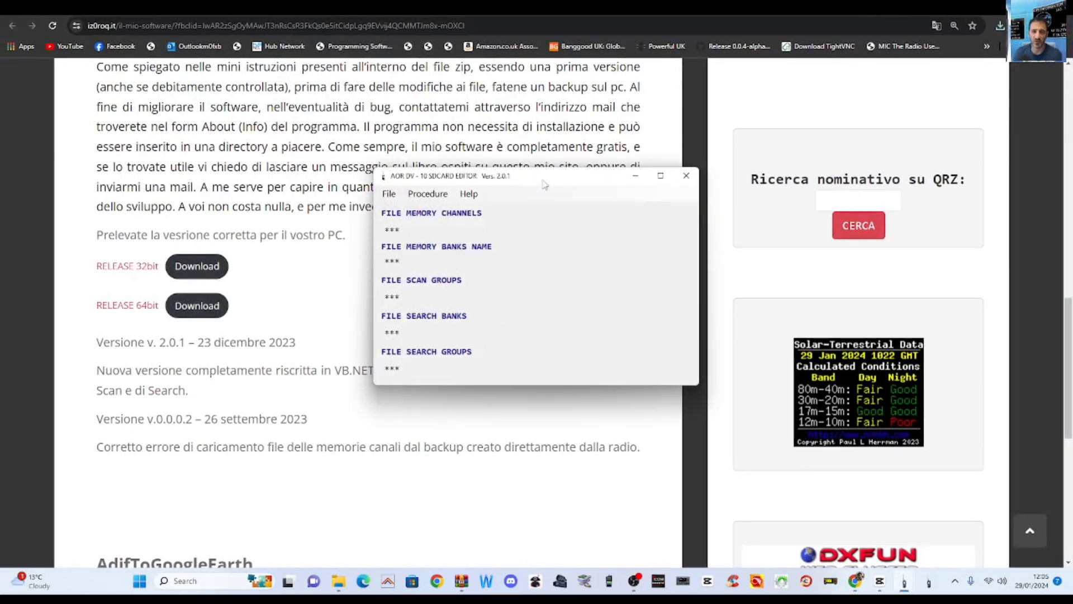
left_click_drag(573, 180, 362, 274)
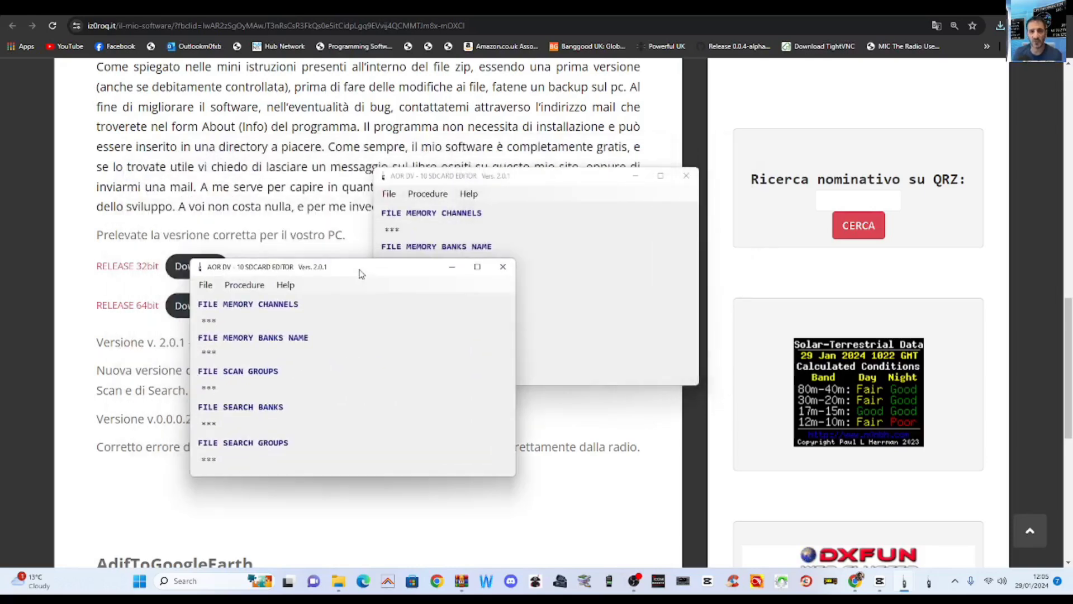
left_click(497, 271)
left_click(686, 176)
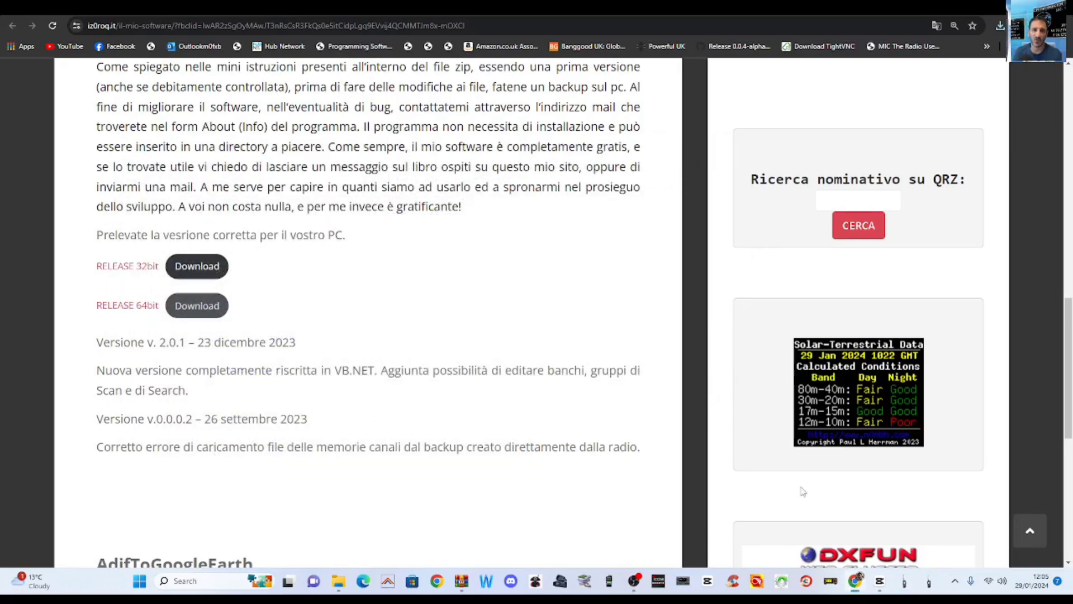
Launch the pinned AOR DV-10 SDCARD EDITOR and place its window over the web page.
left_click(904, 582)
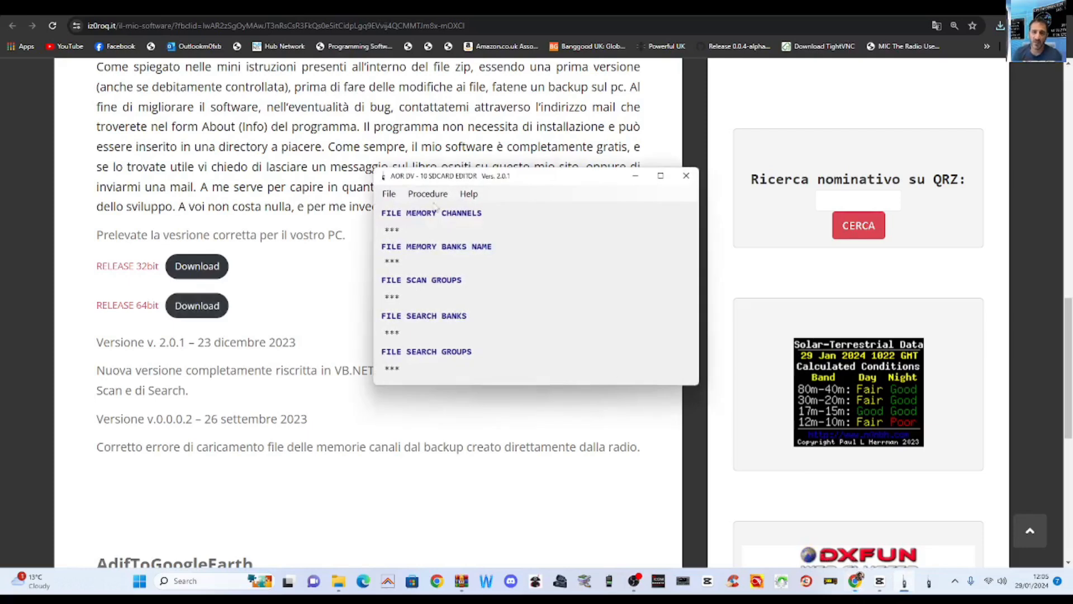
left_click_drag(596, 177, 480, 176)
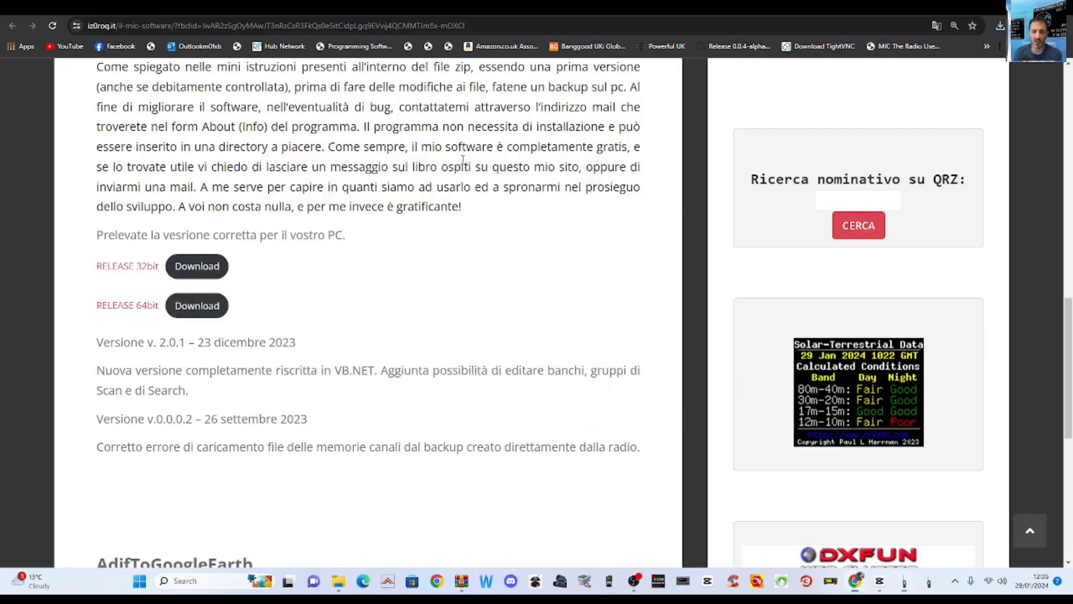
left_click_drag(466, 107, 462, 166)
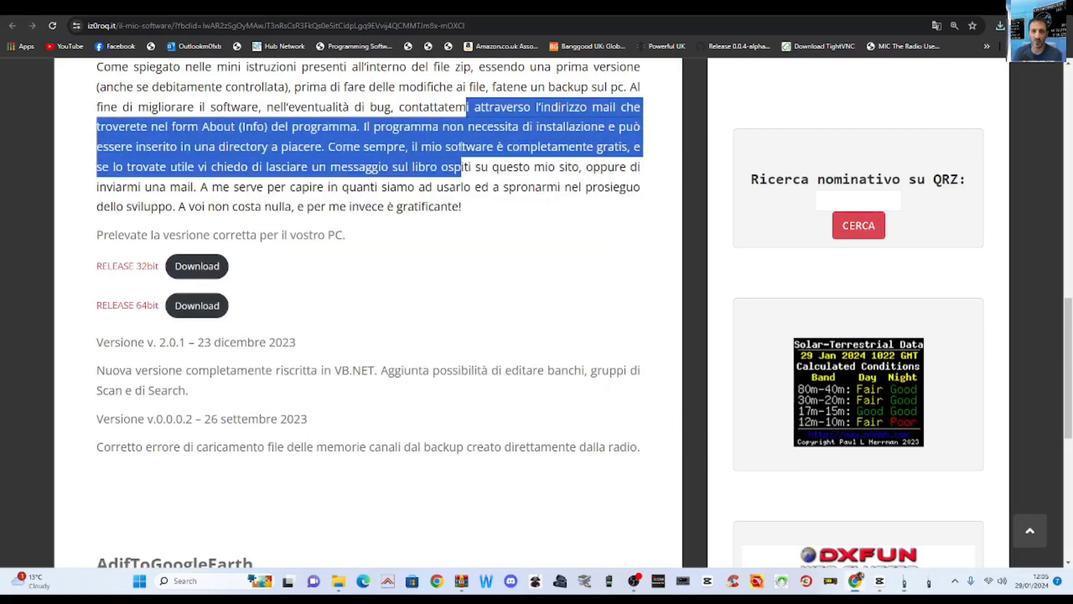
left_click(904, 583)
mouse_move(421, 178)
left_mouse_down()
mouse_move(423, 255)
mouse_move(424, 193)
left_mouse_up()
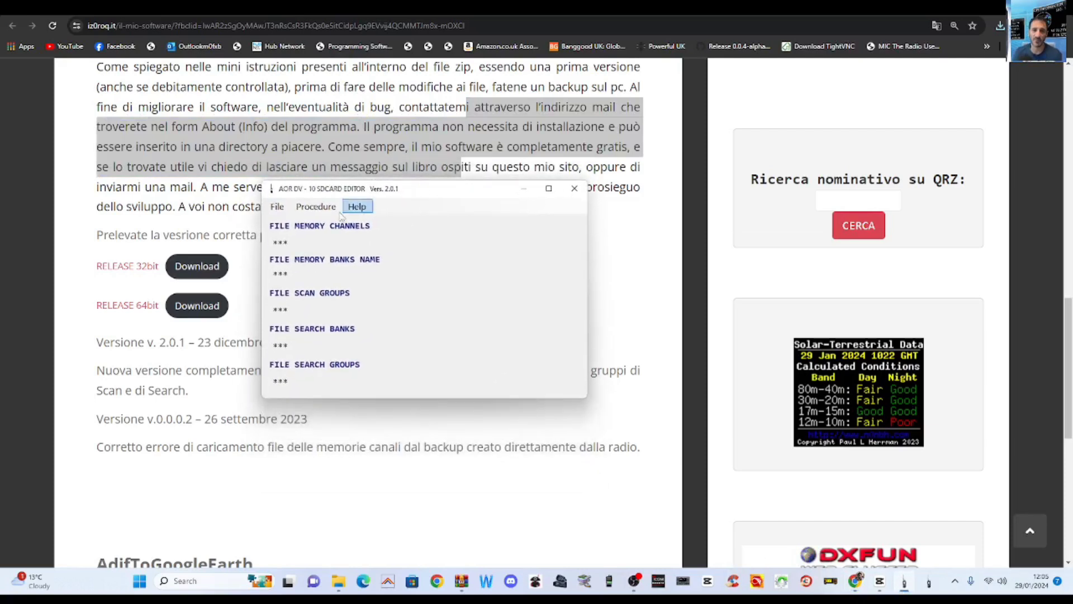
left_click(285, 208)
left_click(305, 218)
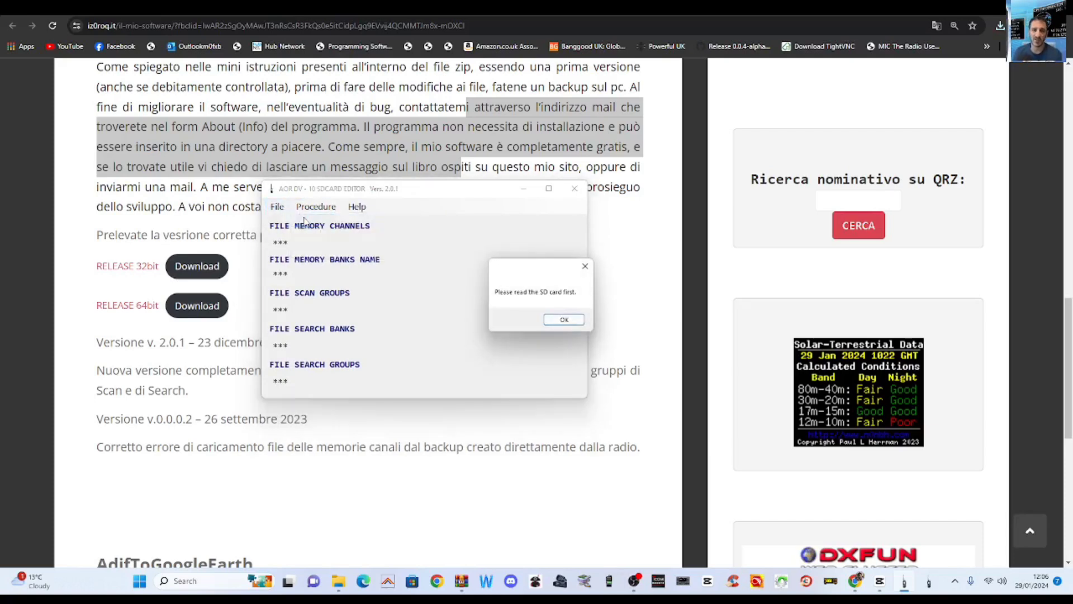
left_click(585, 267)
Read the radio's SD card into the editor, selecting the BOOT (F:) drive as the source folder.
left_click(276, 208)
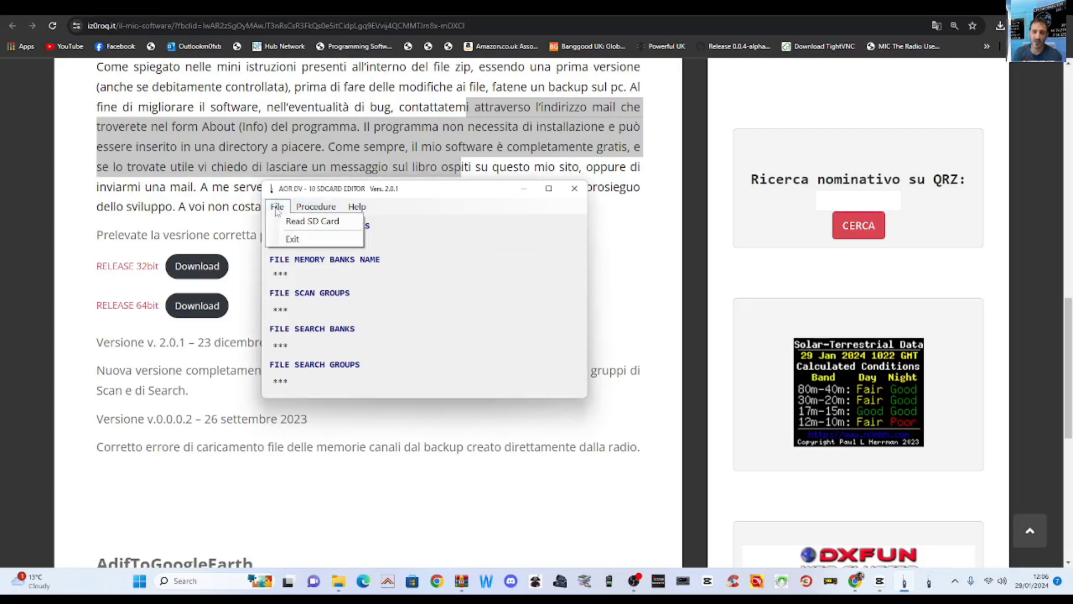
left_click(285, 220)
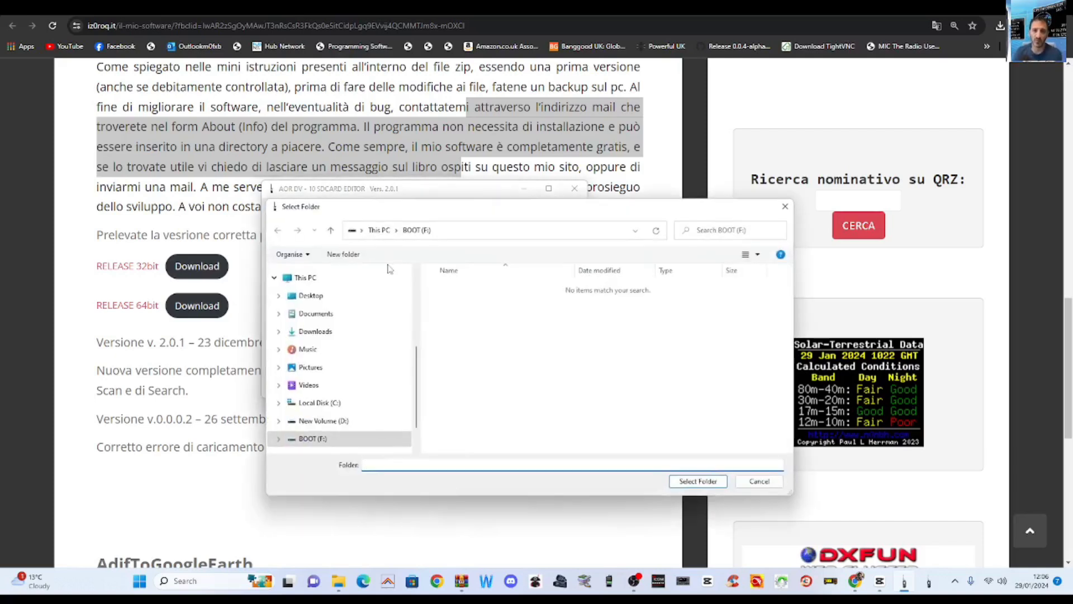
left_click(313, 440)
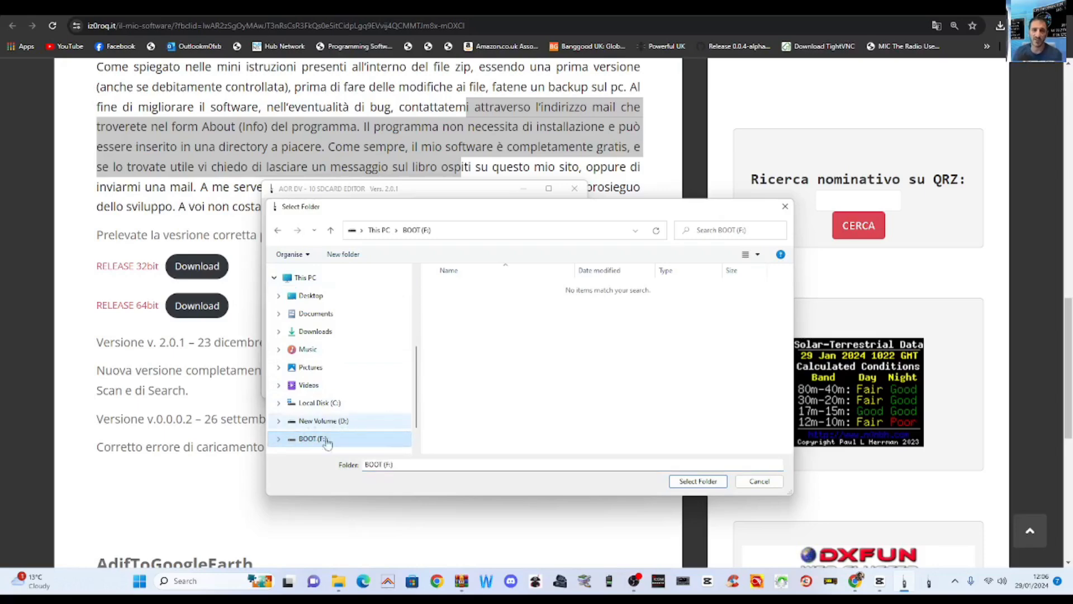
left_click(699, 482)
left_click_drag(420, 191, 458, 149)
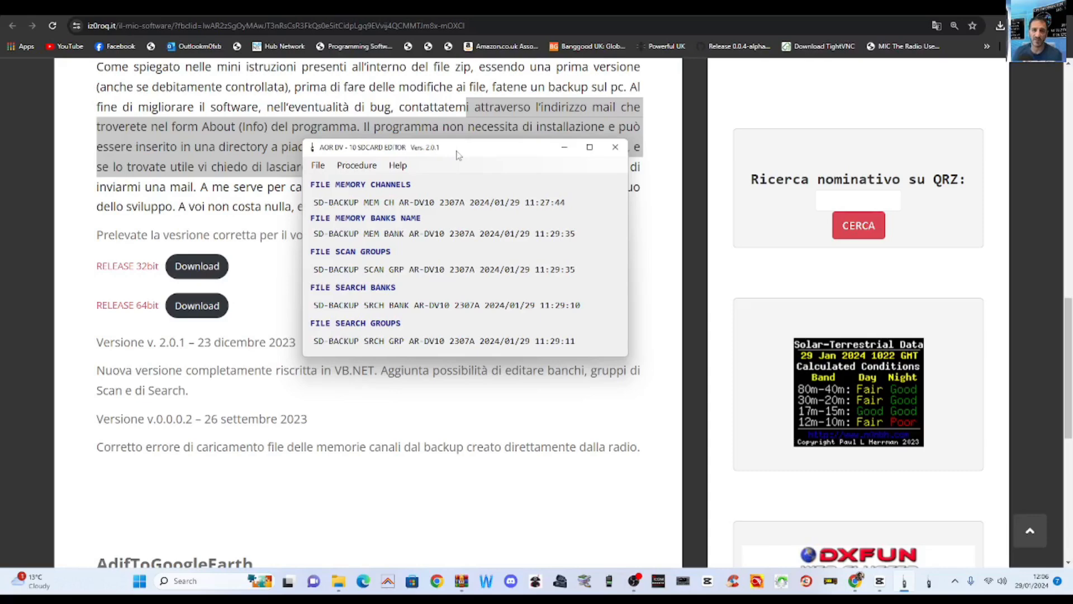
mouse_move(498, 158)
left_mouse_down()
mouse_move(466, 179)
mouse_move(499, 178)
mouse_move(466, 212)
mouse_move(488, 175)
left_mouse_up()
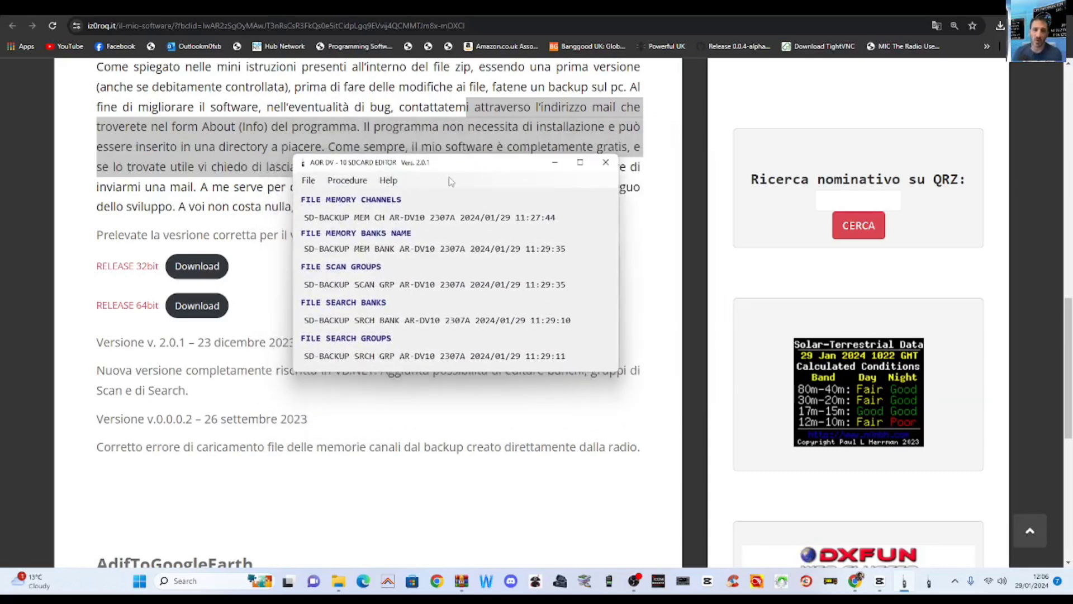
left_click(348, 182)
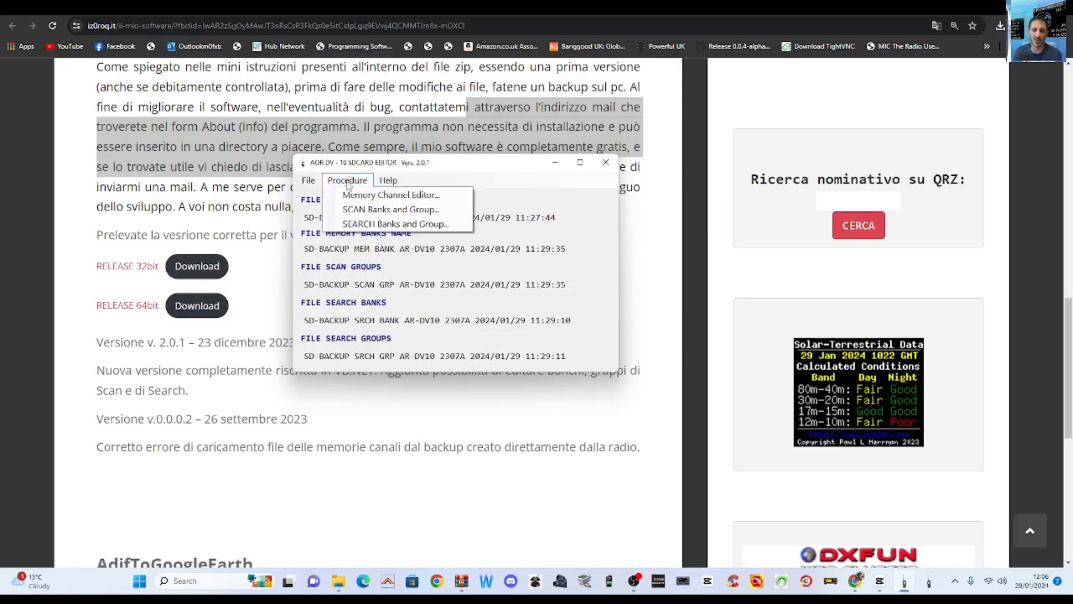
left_click(347, 181)
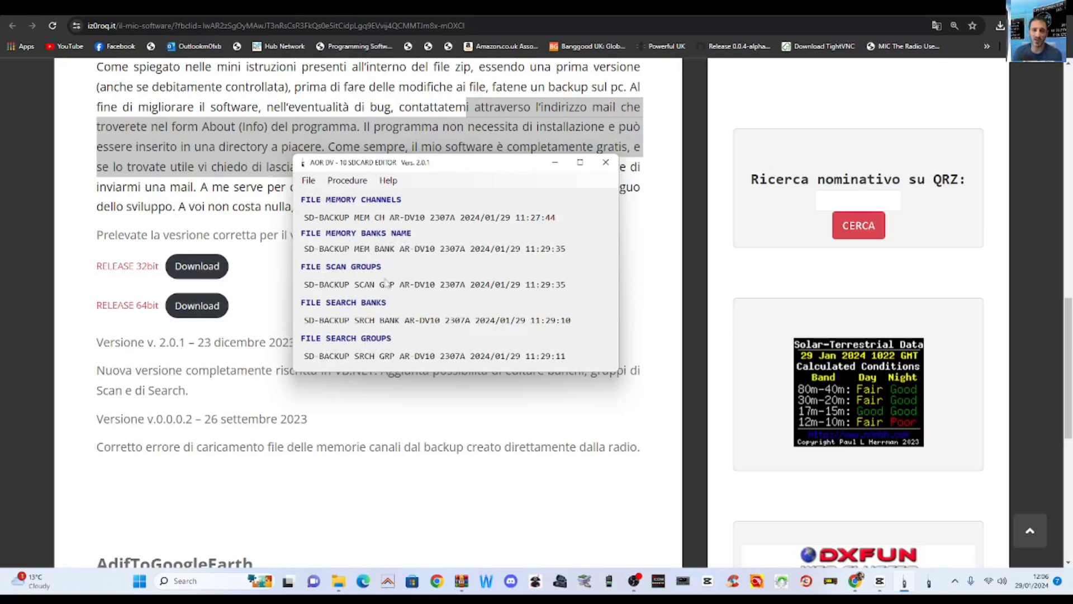
Review the editor's About information and close it, returning to the main window with the loaded files.
left_click(388, 180)
left_click(395, 195)
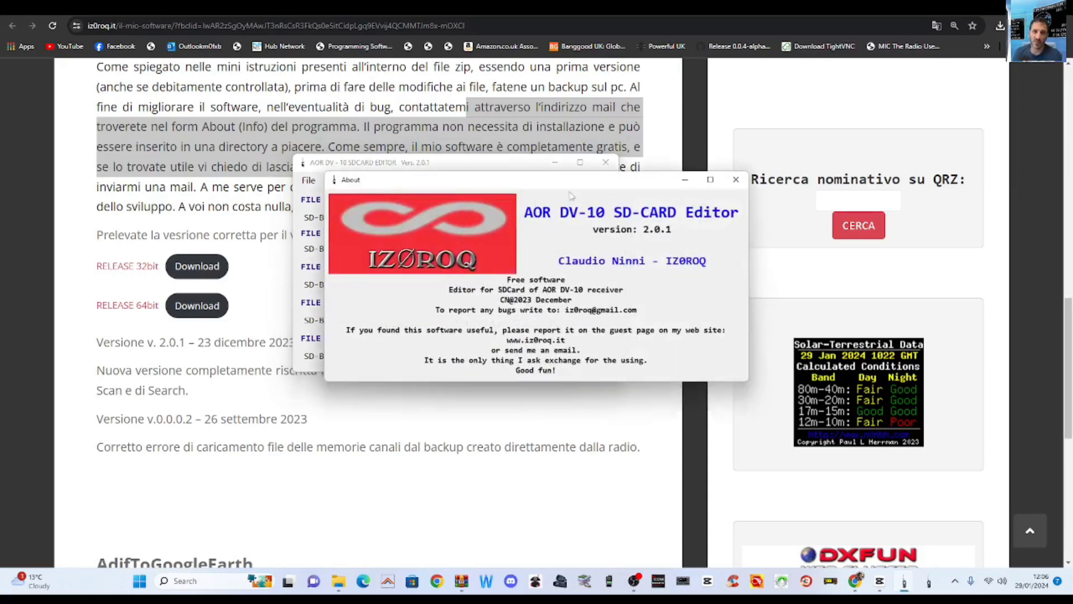
left_click_drag(581, 181, 495, 208)
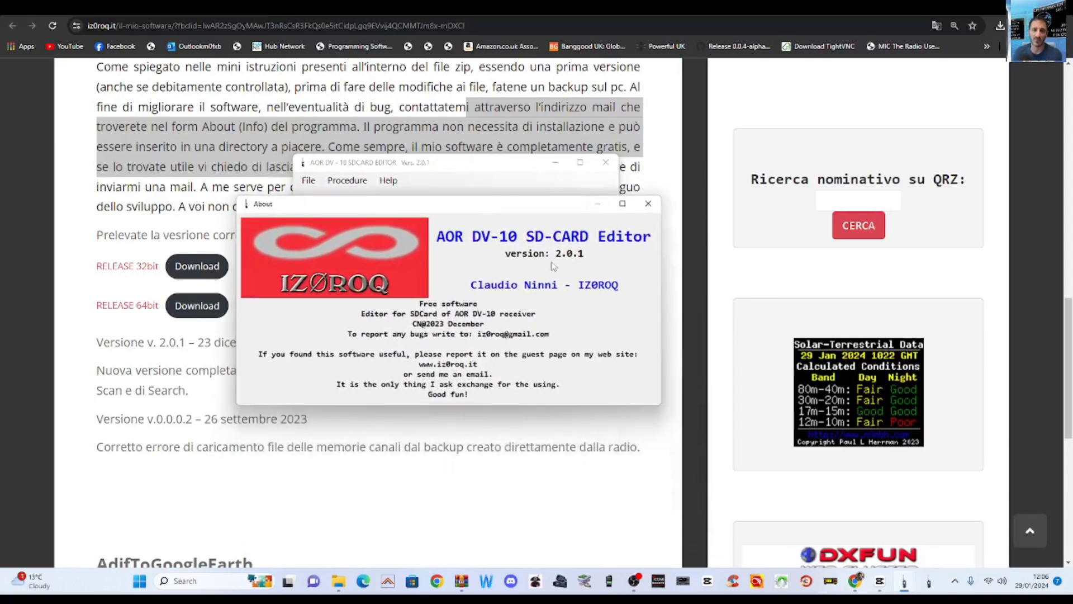
left_click(596, 208)
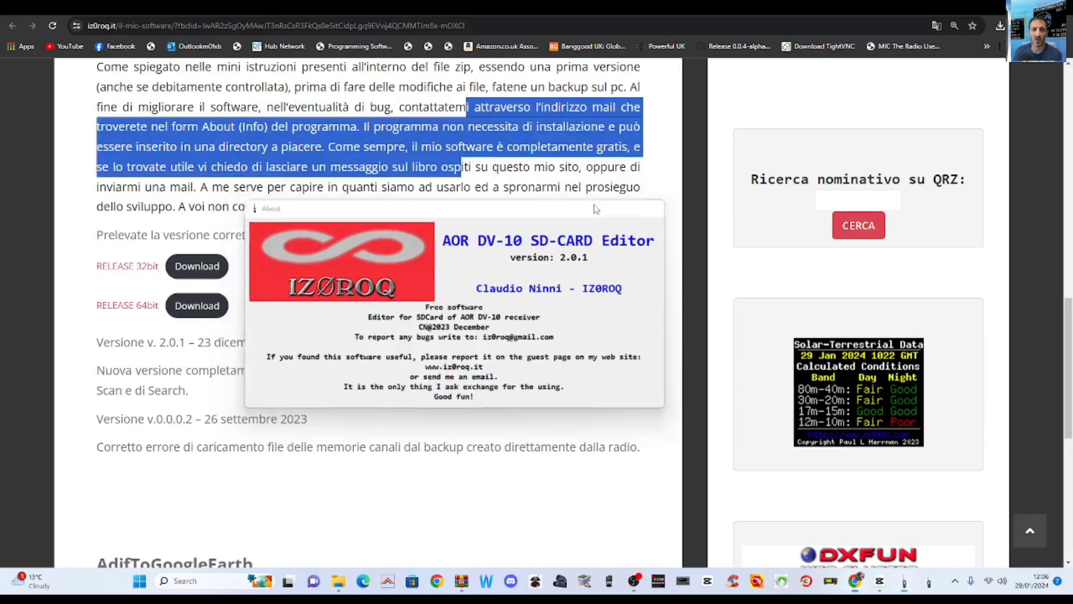
left_click(907, 583)
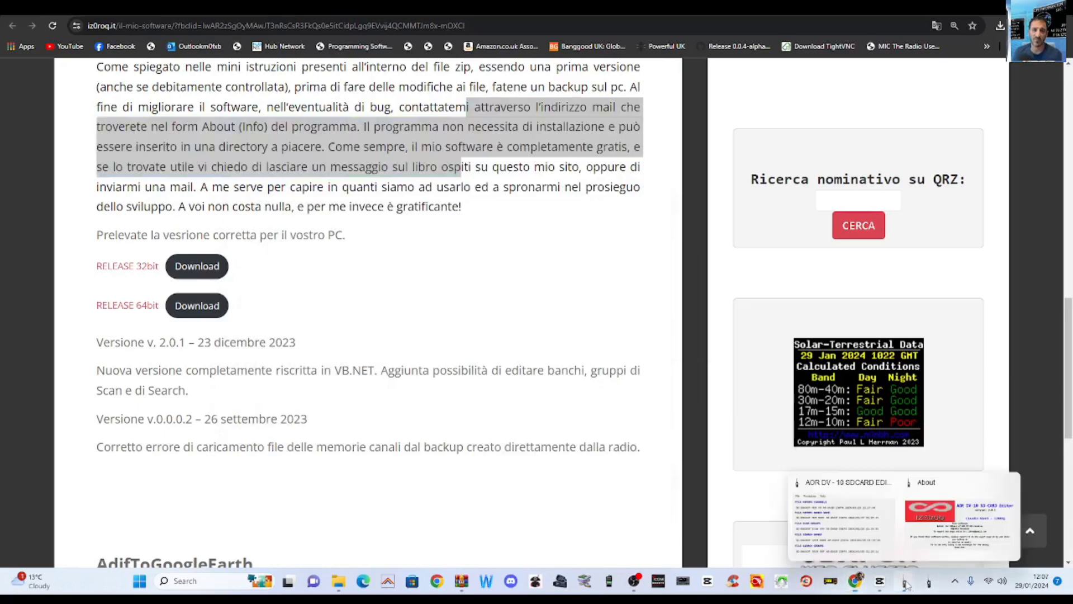
left_click(886, 547)
mouse_move(904, 583)
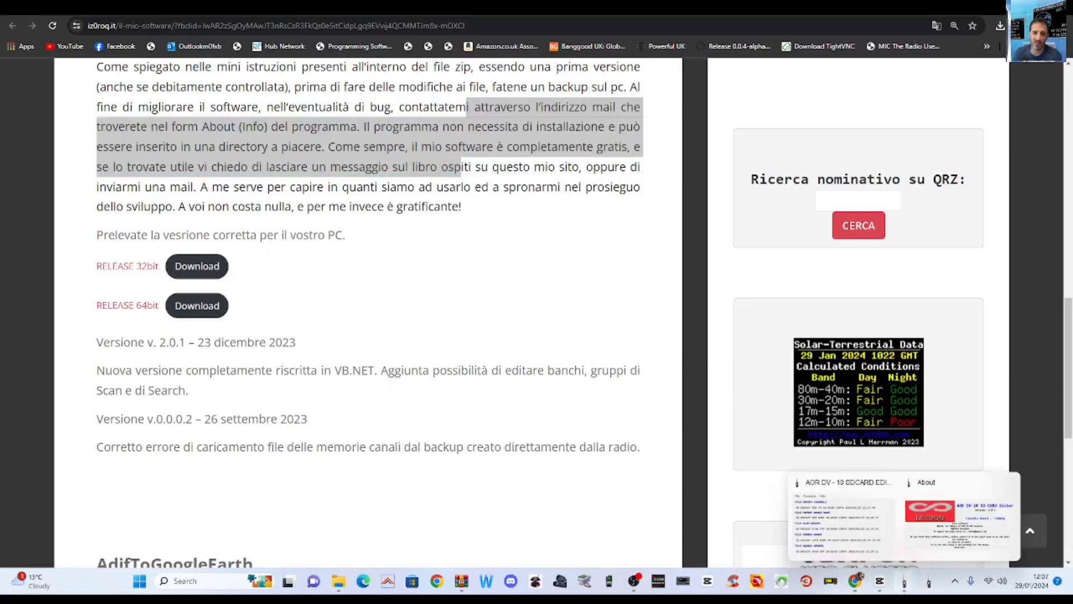
left_click(842, 540)
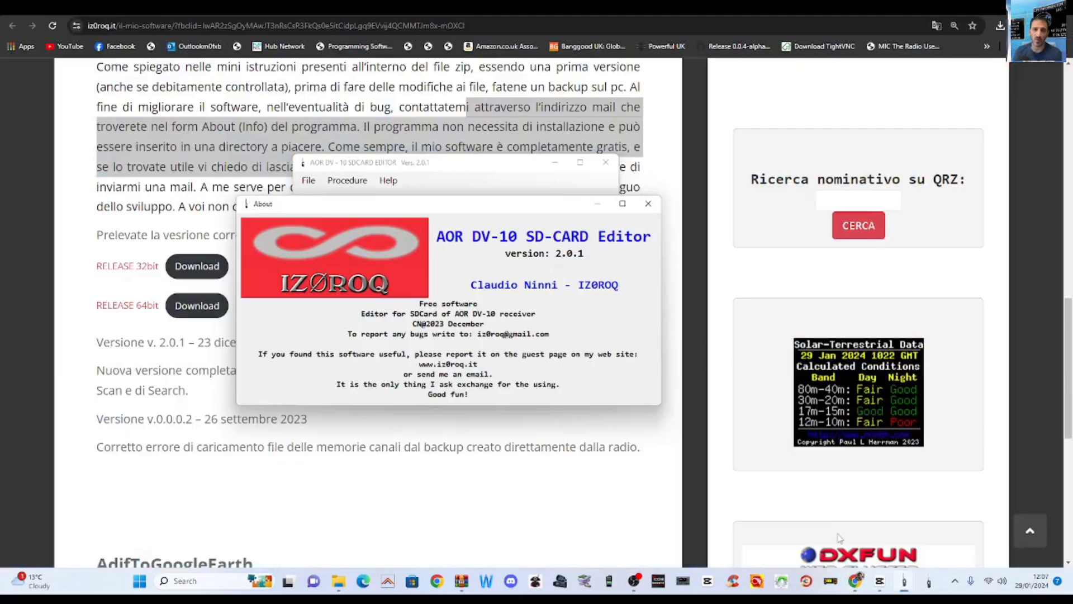
left_click(648, 204)
Reposition the main editor window and open the Memory Channel Editor.
left_click_drag(455, 175, 434, 159)
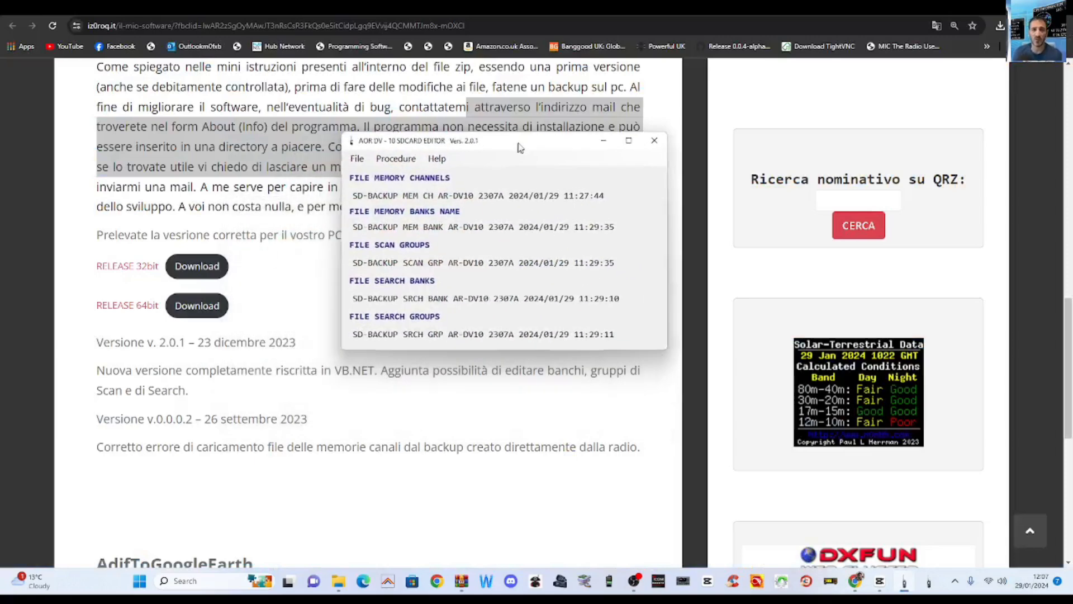
left_click(324, 166)
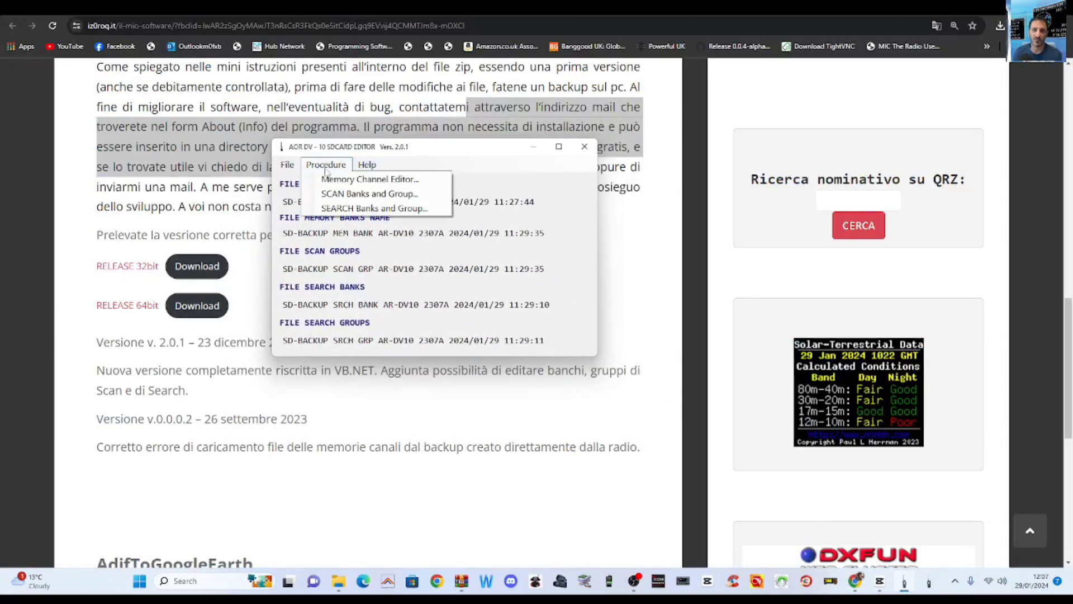
left_click(342, 180)
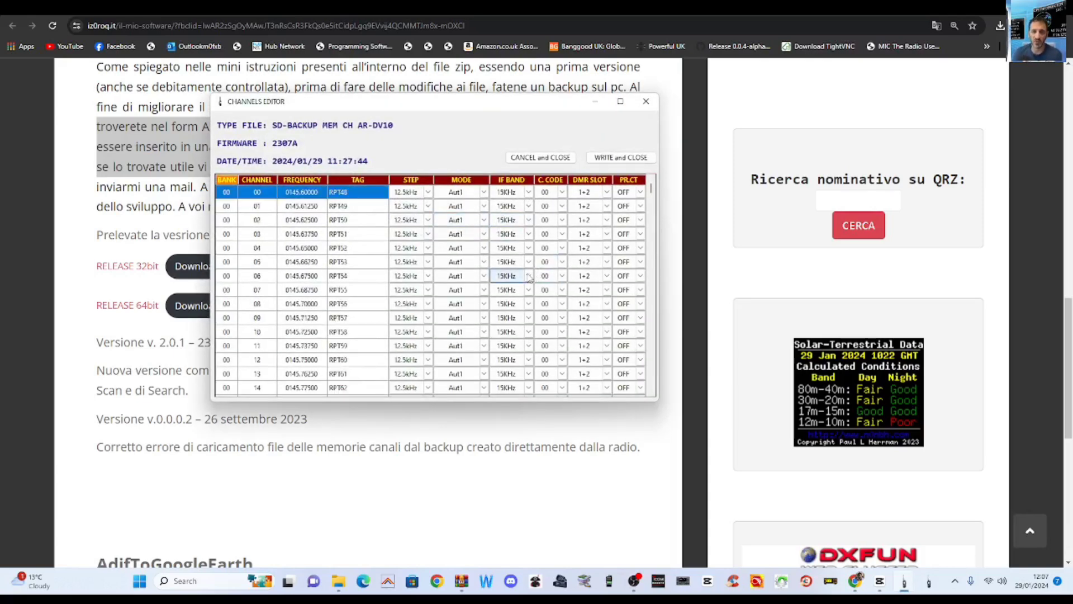
Look through the memory channels from bank 00 to bank 38, examining their frequencies, tags, steps and modes.
scroll(509, 273, "down", 6)
scroll(360, 282, "down", 6)
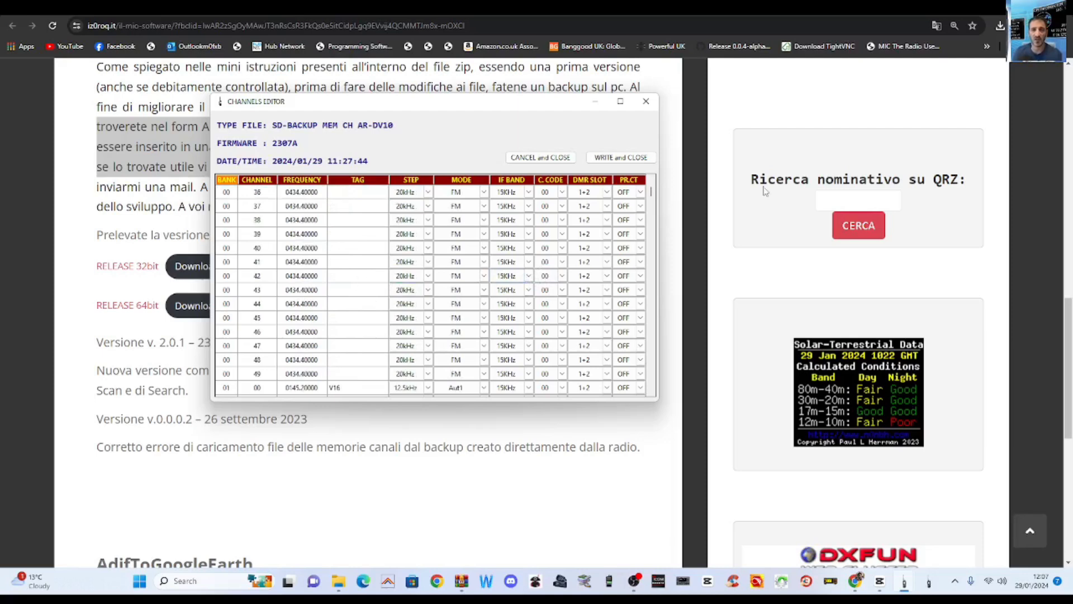
scroll(548, 277, "up", 11)
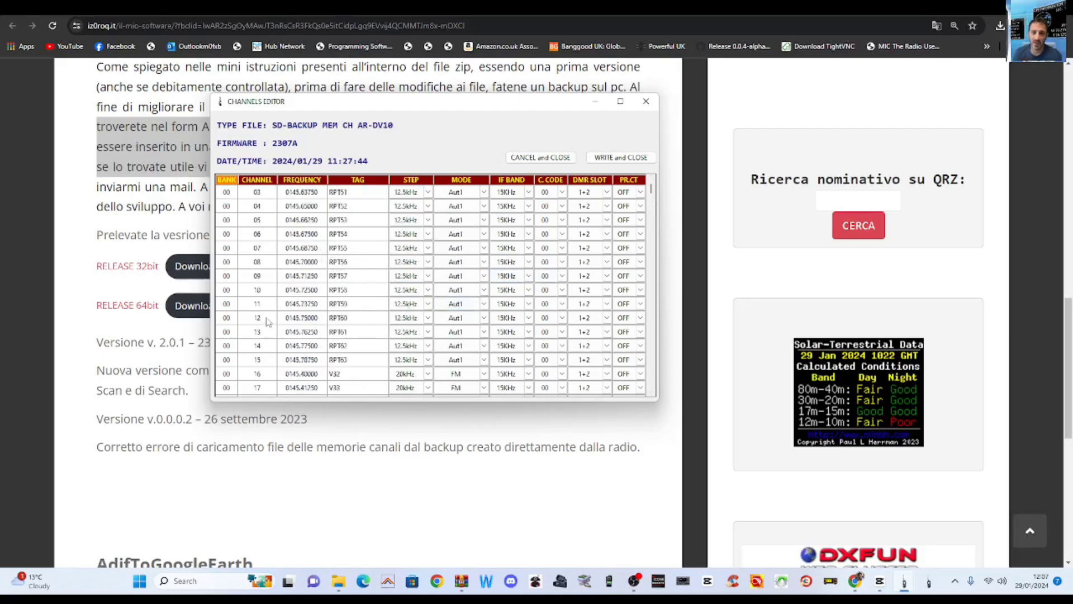
scroll(507, 289, "down", 10)
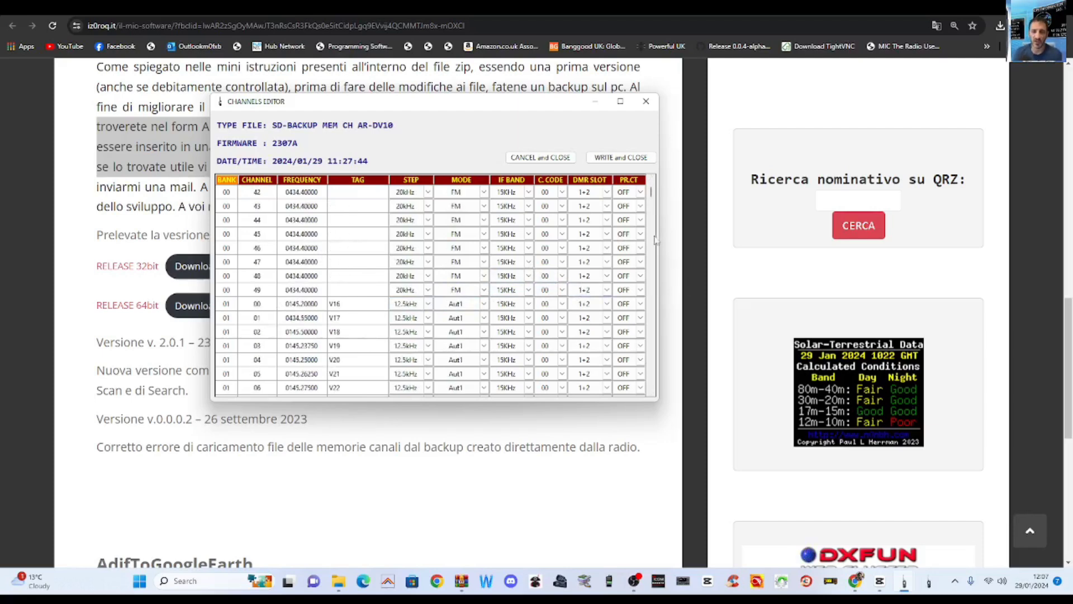
left_click_drag(654, 197, 652, 227)
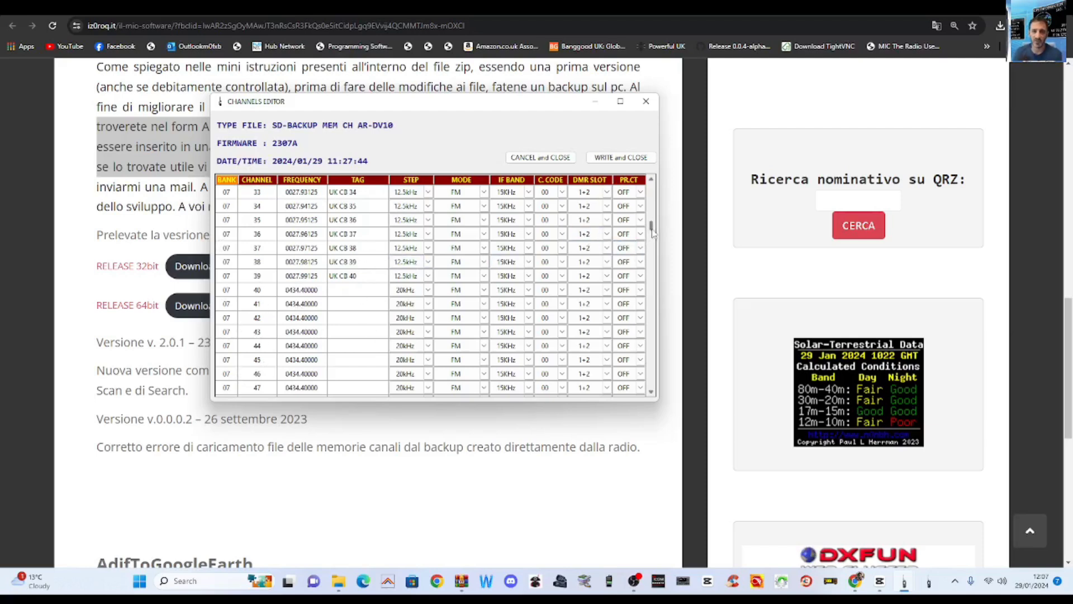
left_click_drag(653, 234, 659, 370)
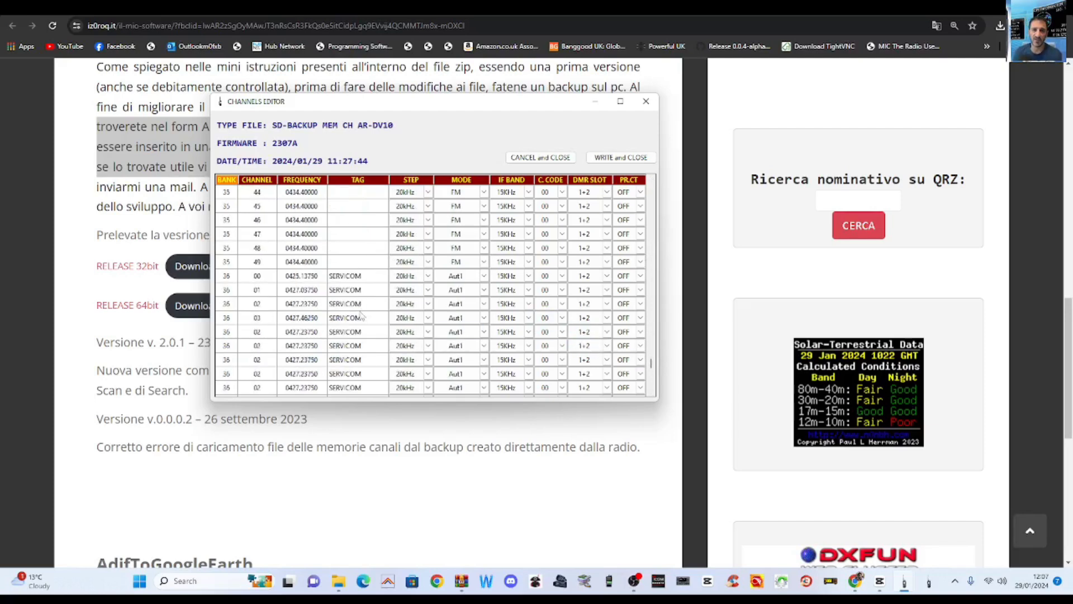
scroll(369, 311, "down", 4)
scroll(378, 307, "down", 5)
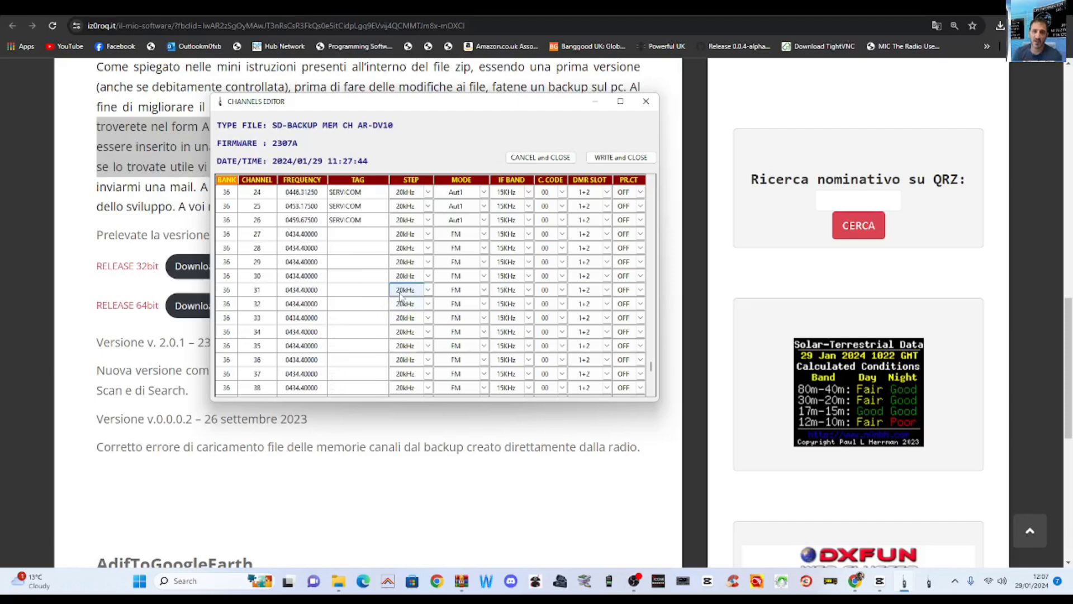
scroll(399, 296, "down", 4)
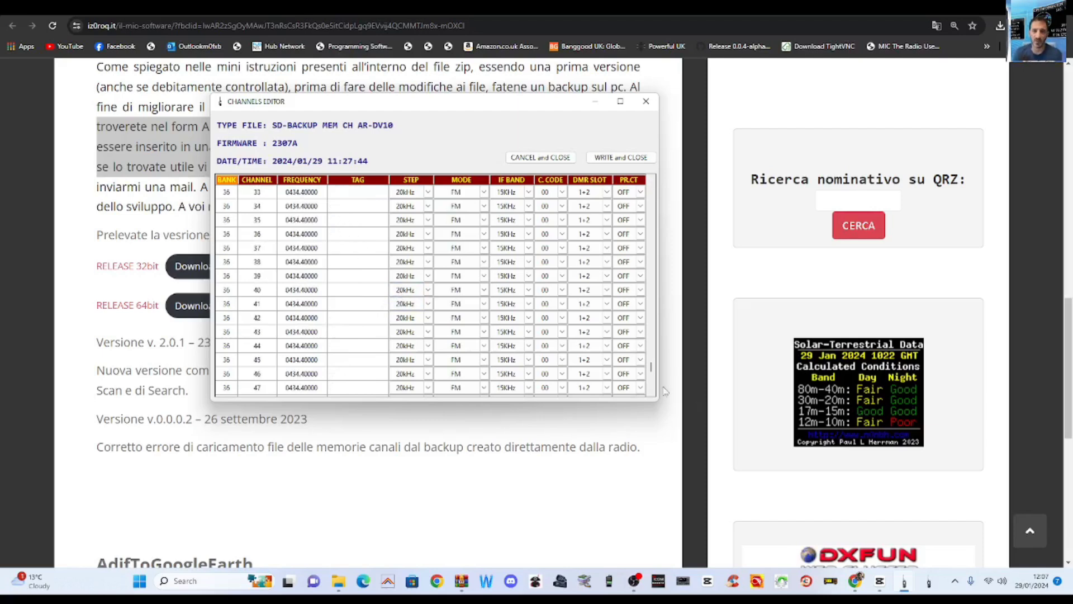
scroll(391, 315, "down", 15)
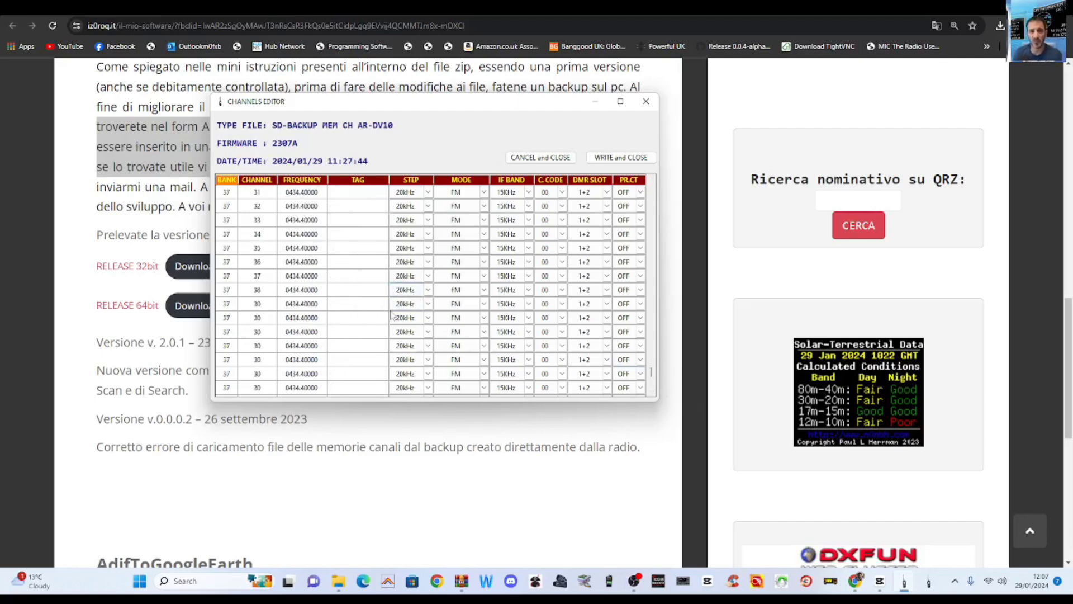
scroll(391, 315, "down", 10)
scroll(392, 308, "up", 3)
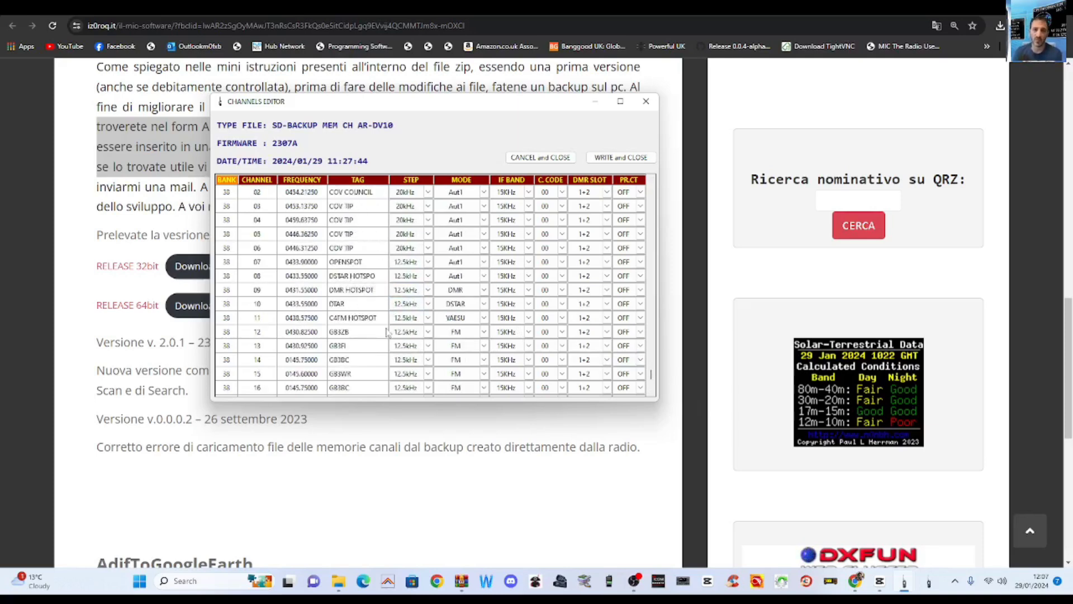
scroll(369, 313, "down", 2)
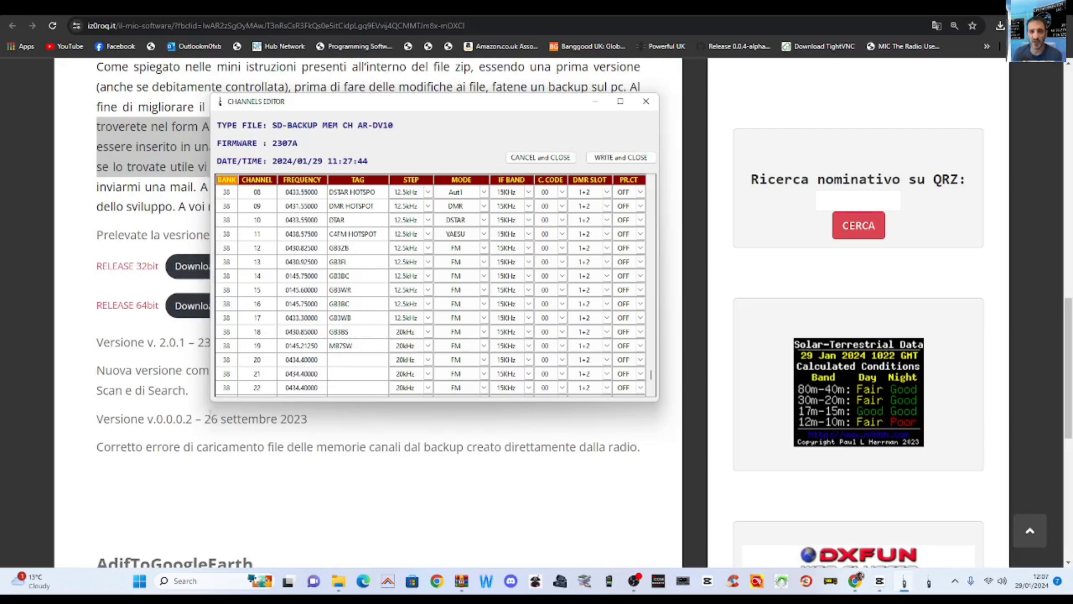
scroll(262, 380, "down", 2)
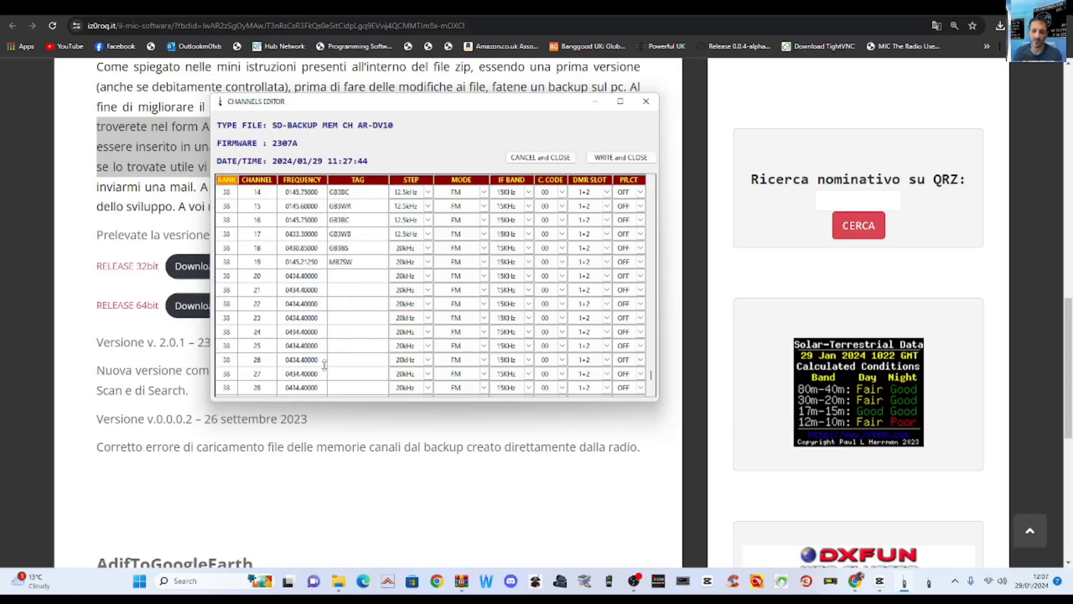
scroll(330, 366, "up", 2)
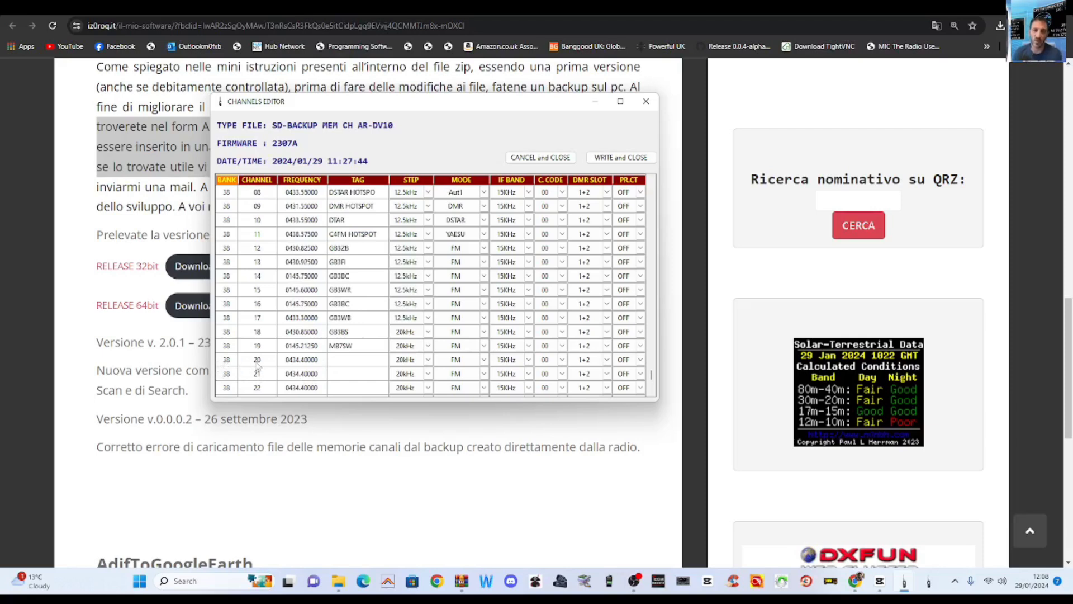
Set bank 38 channel 20 to frequency 145.500 and tag it S20.
left_click(303, 364)
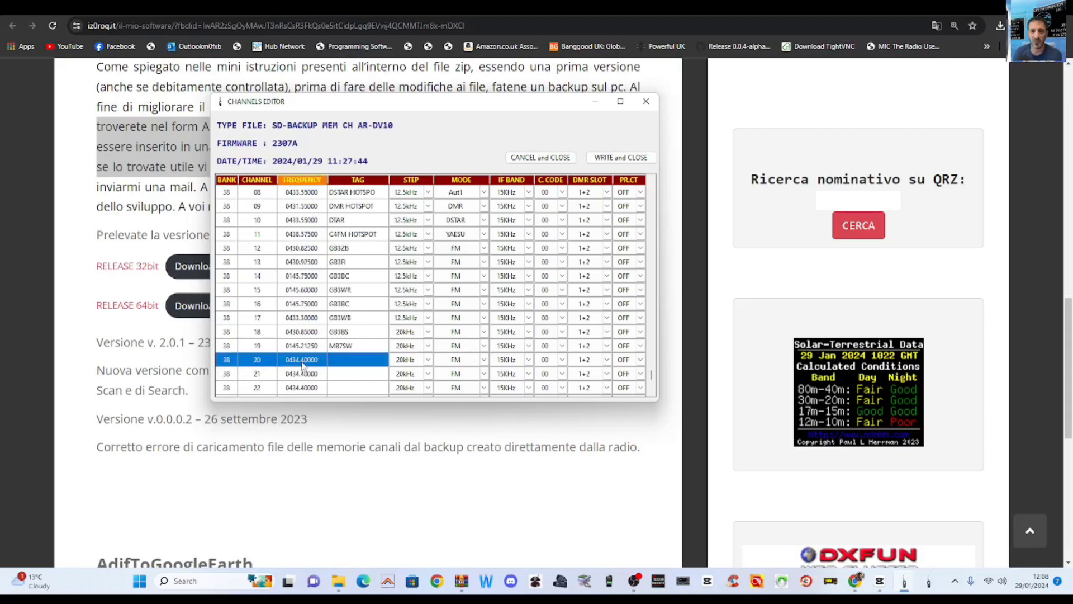
left_click(304, 360)
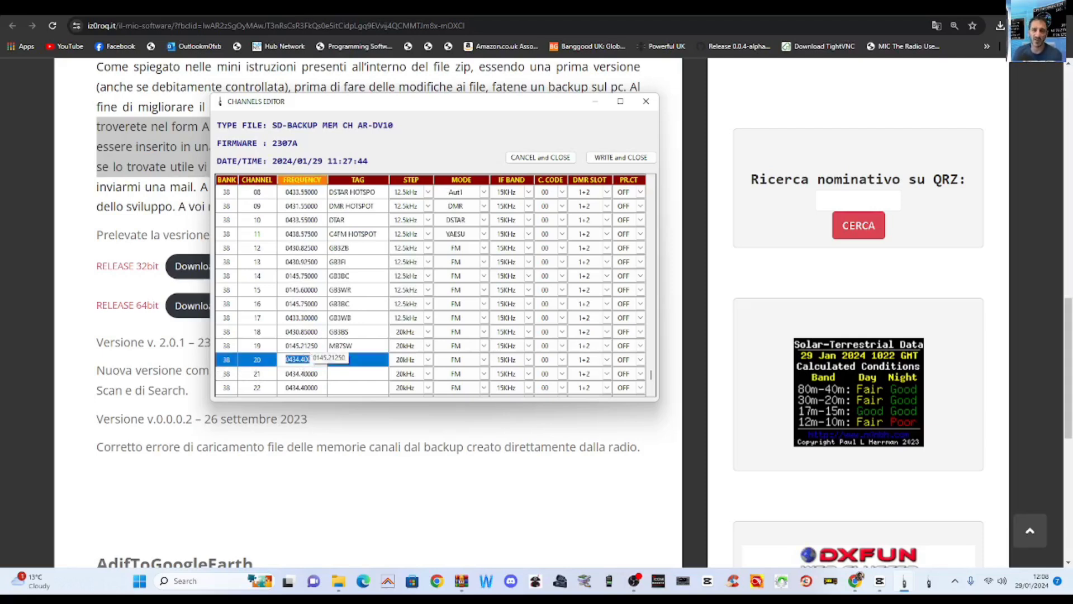
type("145.50")
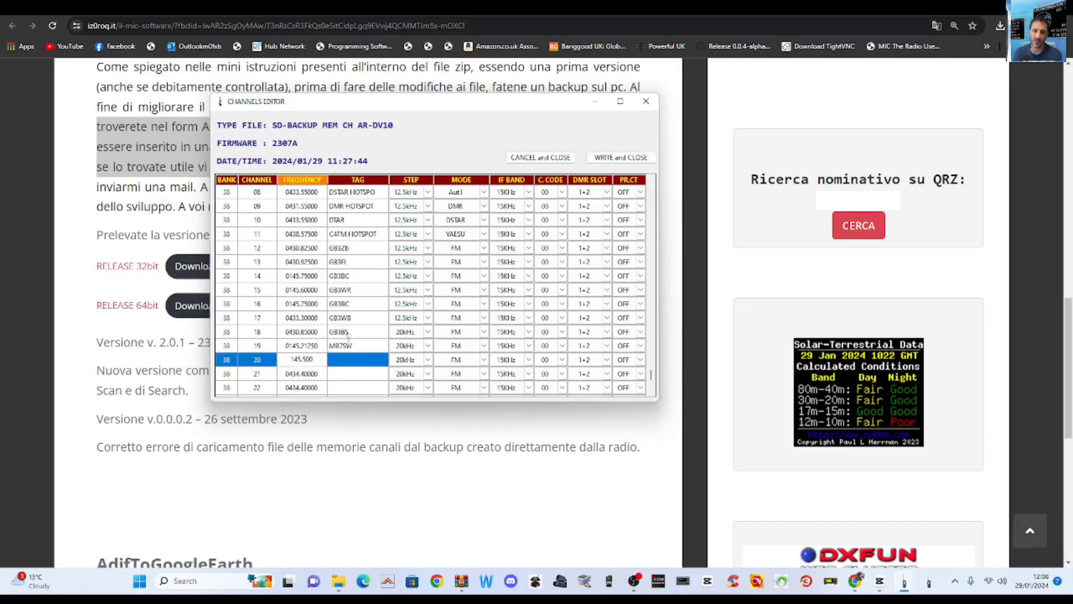
left_click(368, 360)
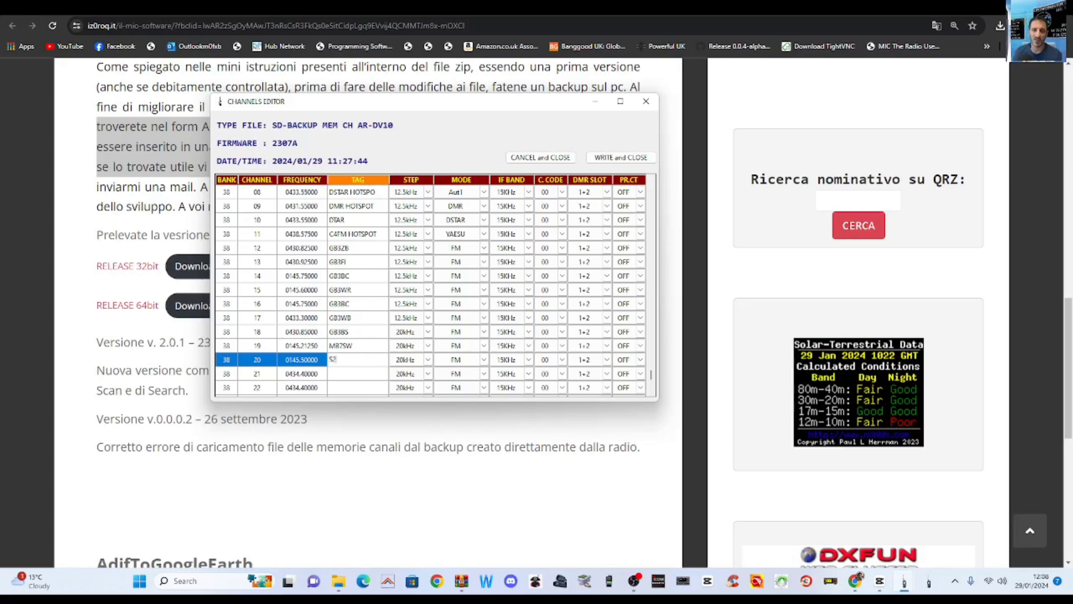
type("S20")
Set bank 38 channel 21 to frequency 145.525 and tag it S21.
left_click(316, 375)
double_click(317, 375)
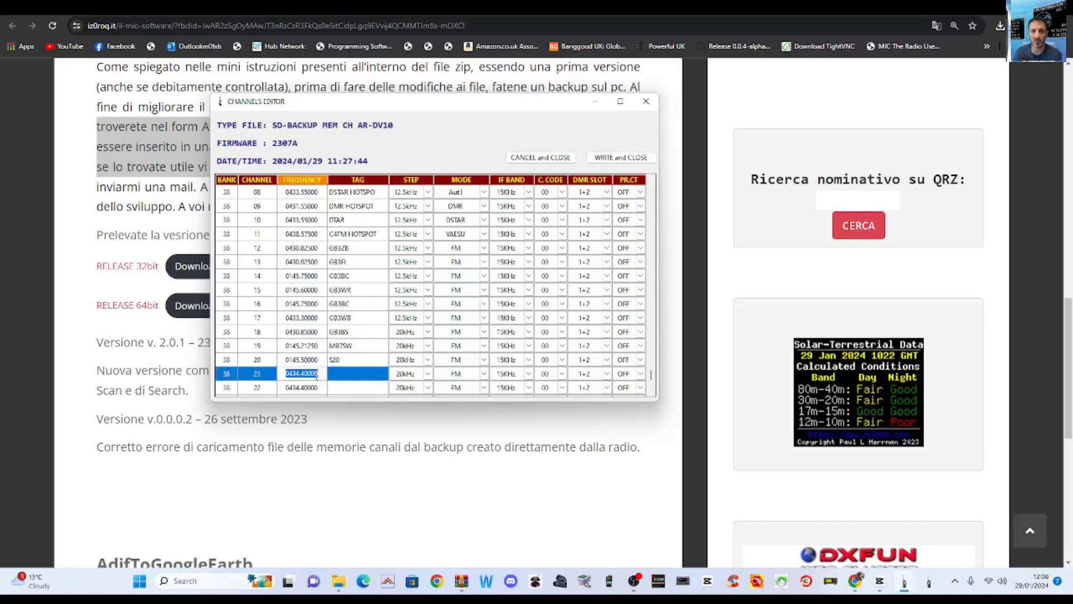
type("145.")
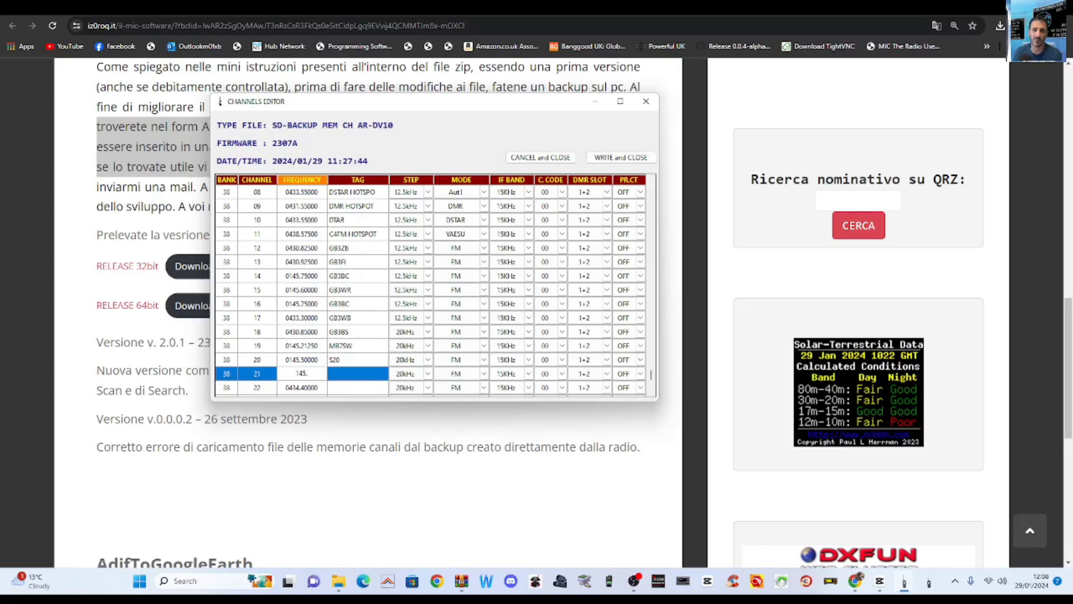
type("2")
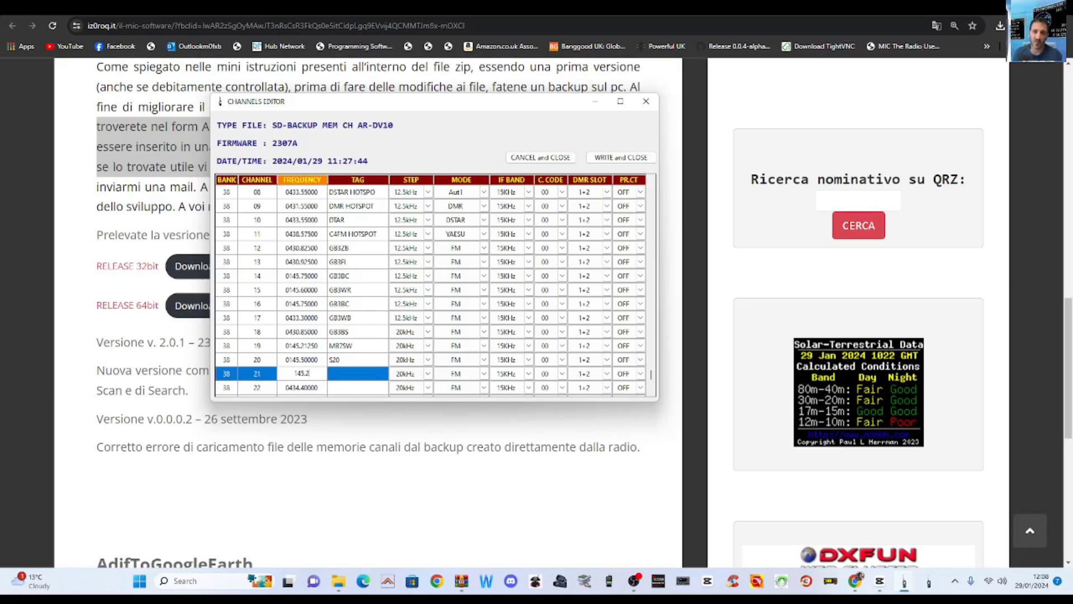
key("BackSpace")
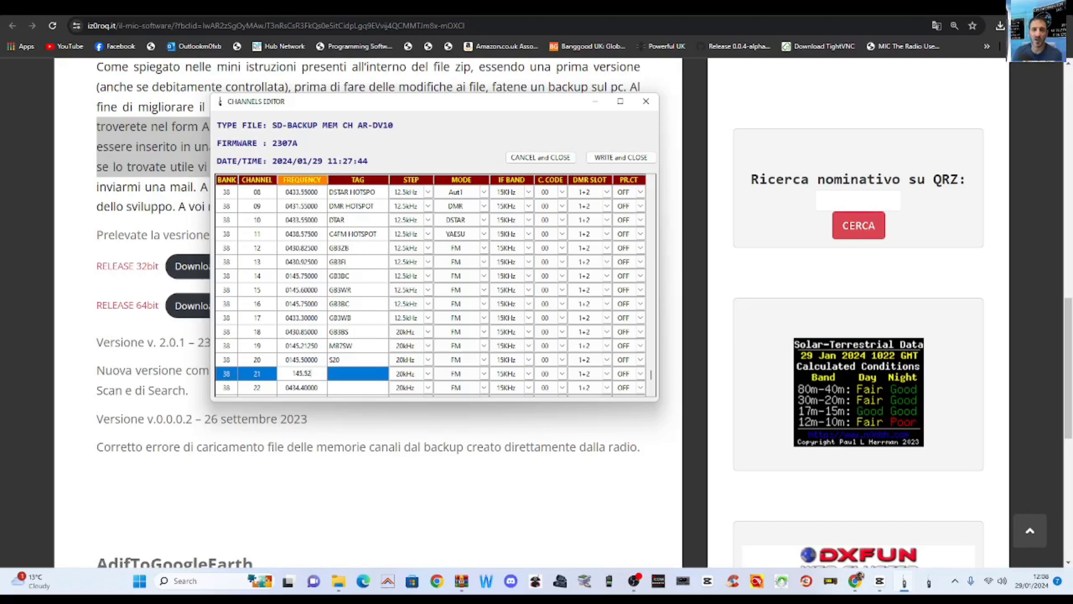
left_click(354, 373)
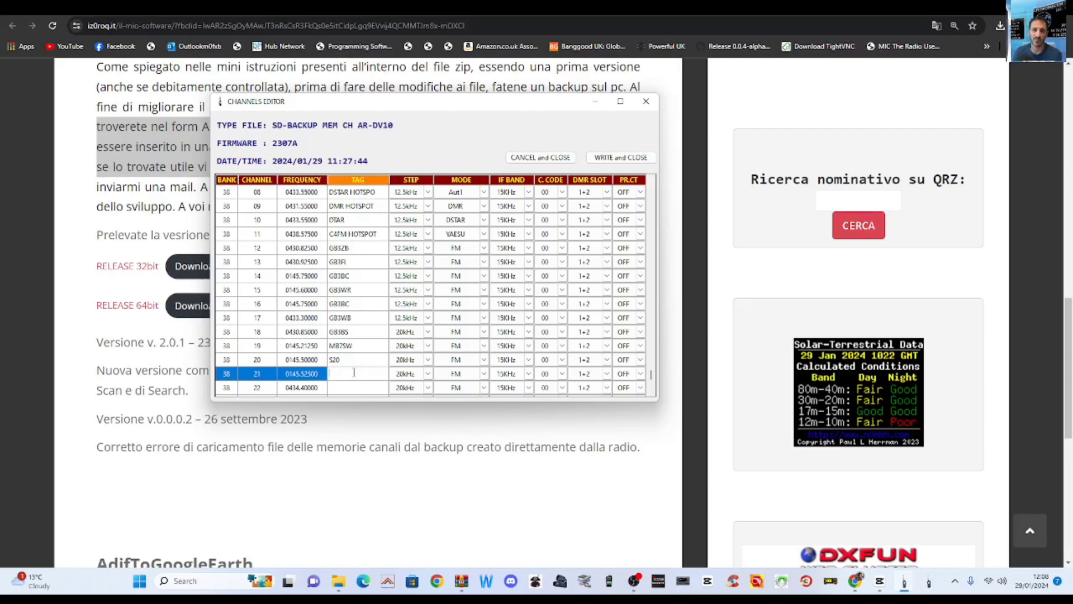
type("S21")
Set the tuning step of bank 38 channel 21 to 6.25kHz.
left_click(403, 377)
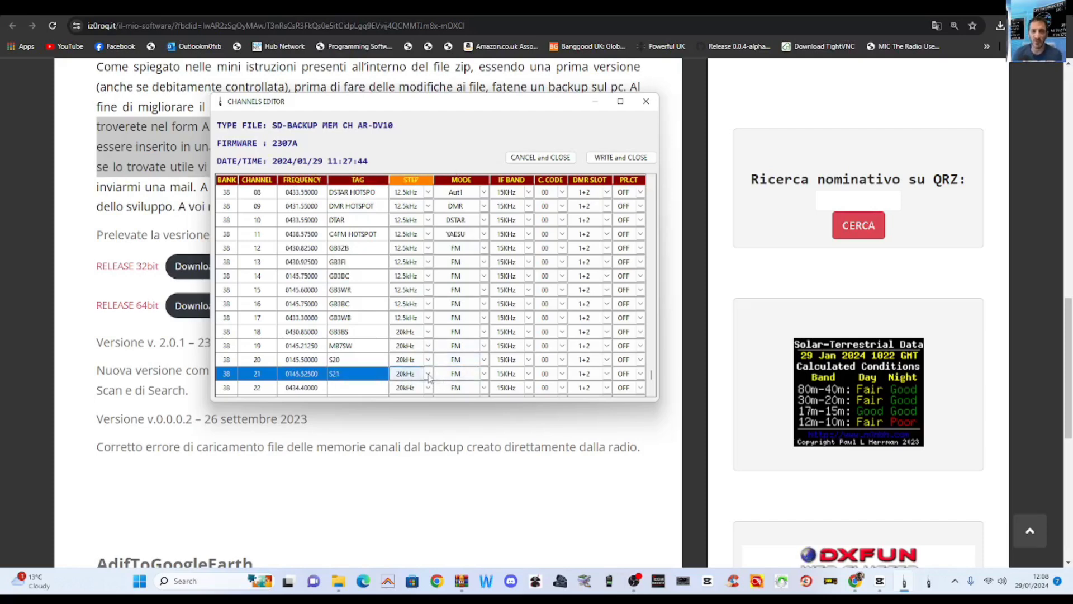
left_click(429, 374)
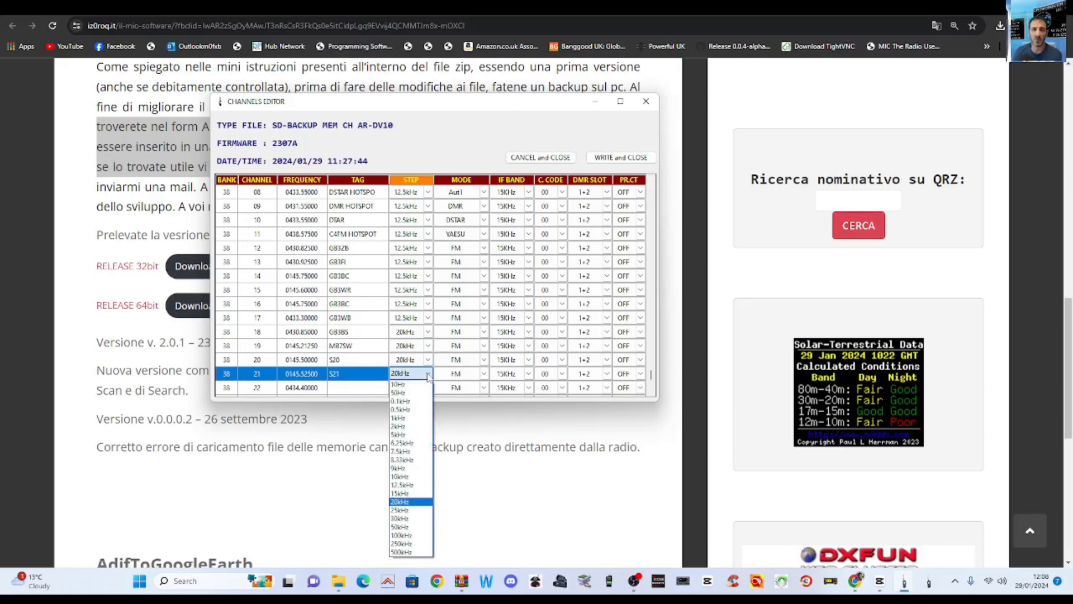
left_click(401, 443)
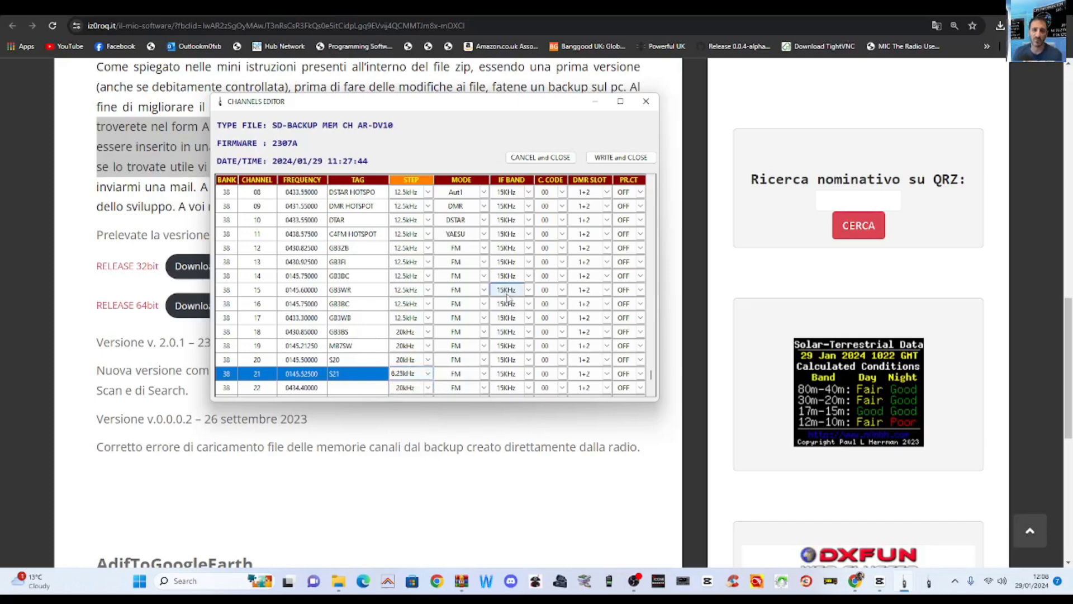
Keep bank 38 channel 21 in FM mode, and write the memory channel changes while closing the Channels Editor.
scroll(526, 295, "down", 1)
scroll(576, 308, "down", 1)
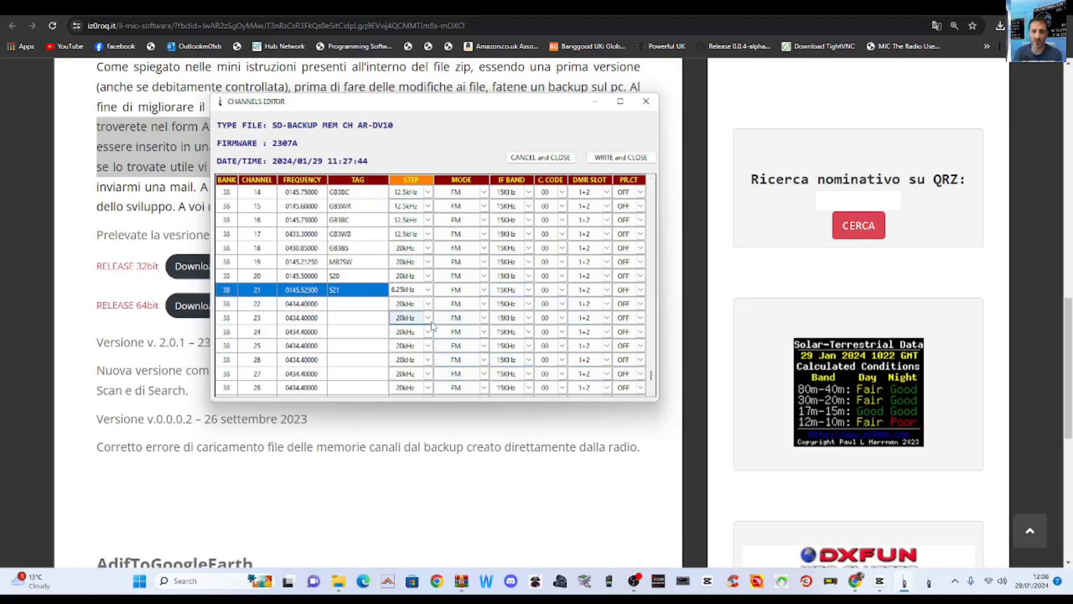
left_click(484, 290)
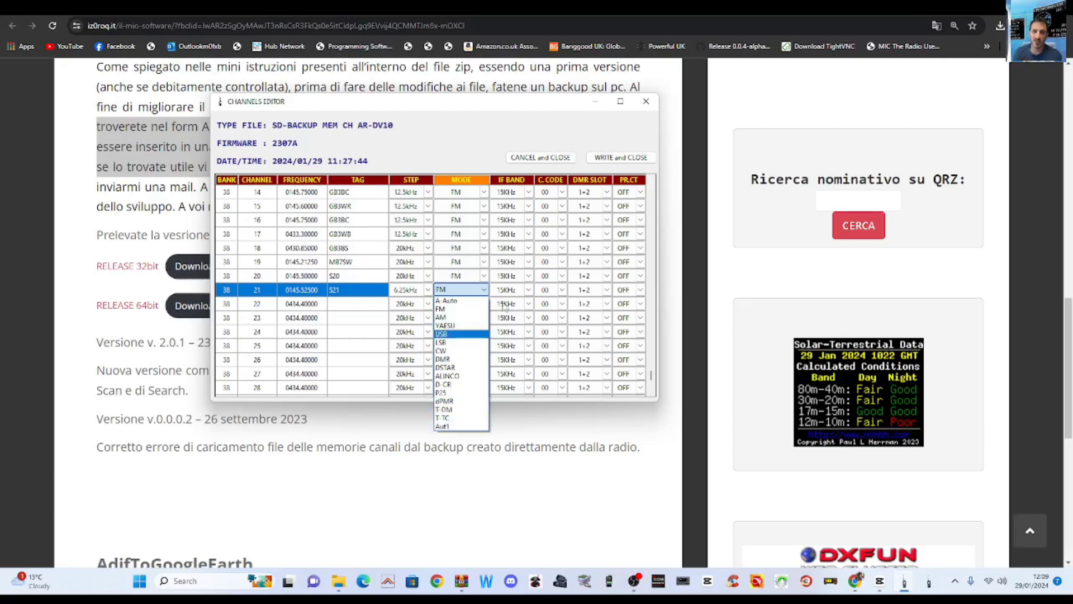
left_click(474, 284)
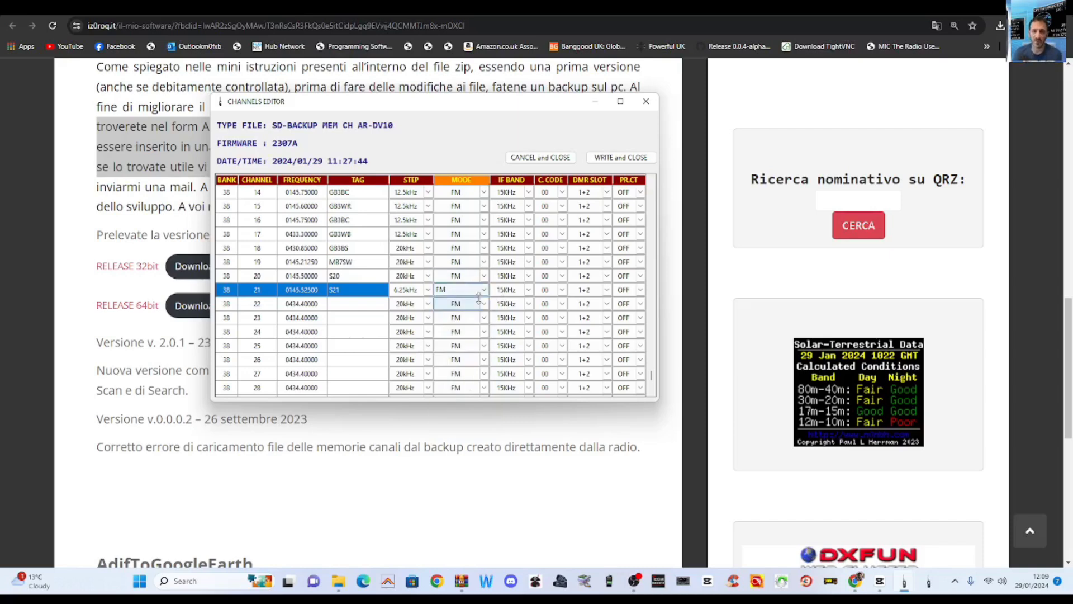
left_click(511, 291)
left_click(360, 295)
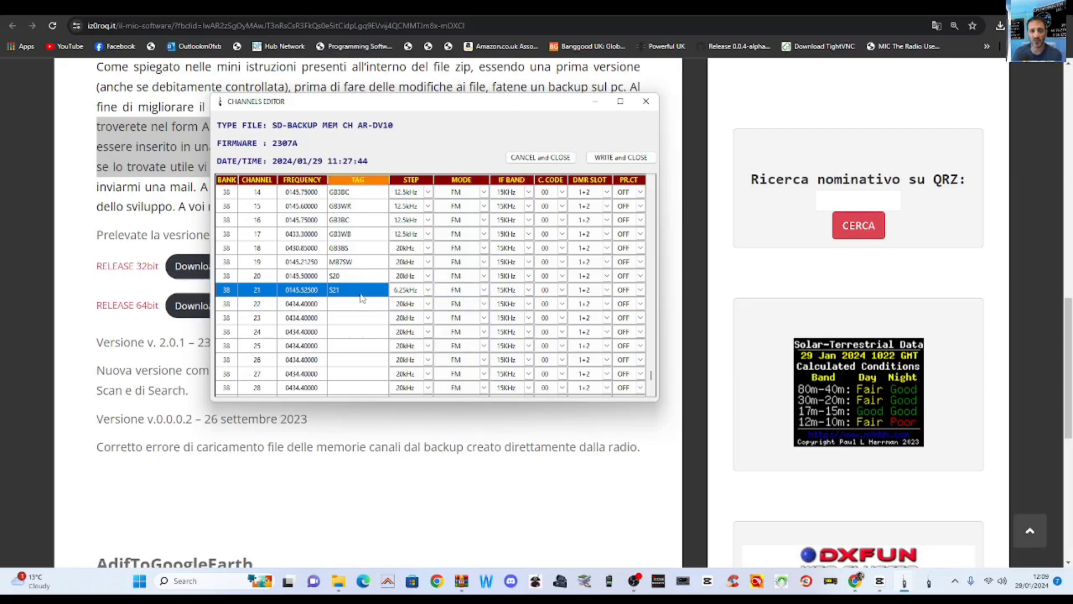
left_click(414, 295)
left_click(619, 160)
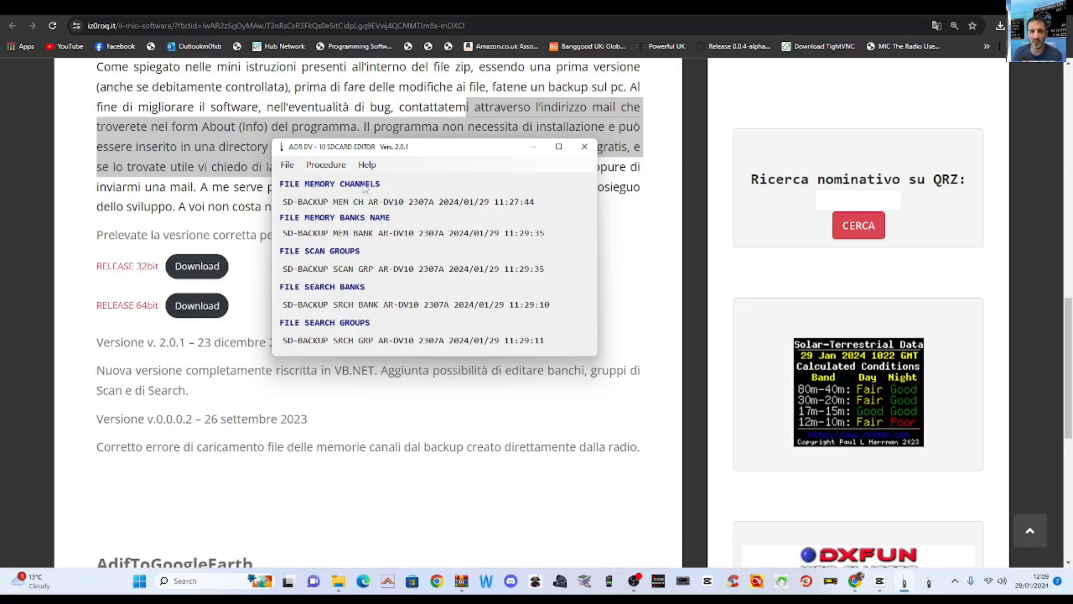
Open the SCAN Banks and Group editor and look through the memory banks from 00 to 39.
left_click(326, 164)
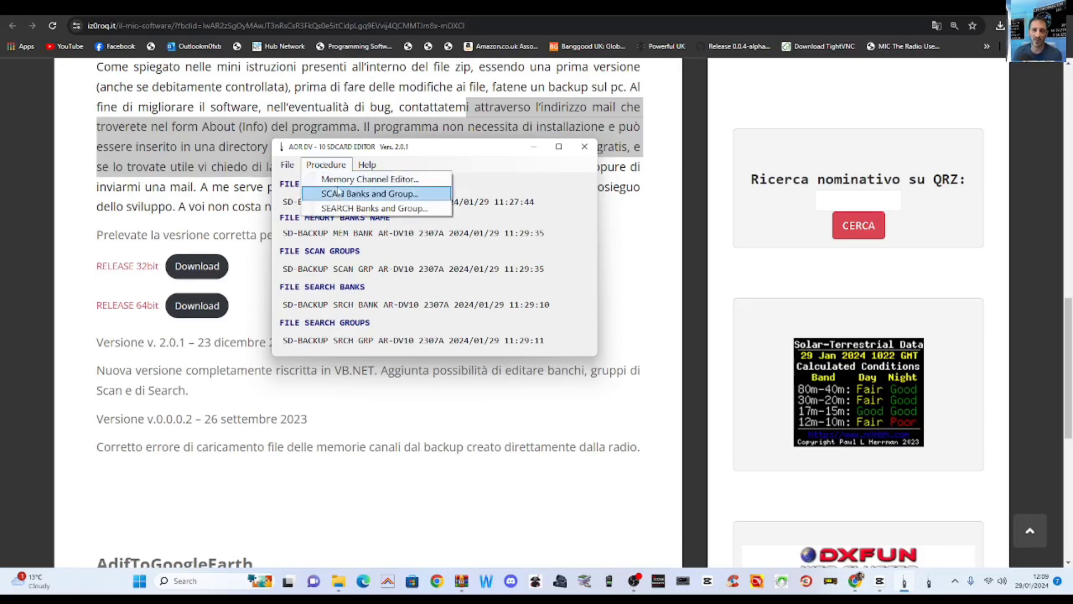
left_click(339, 197)
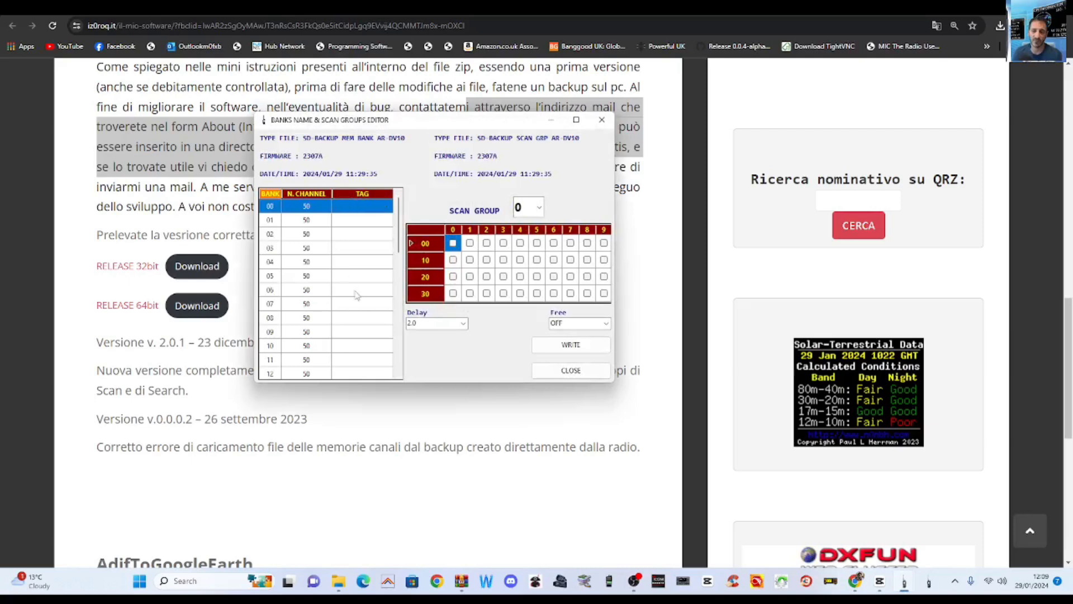
scroll(357, 291, "down", 5)
scroll(359, 294, "down", 5)
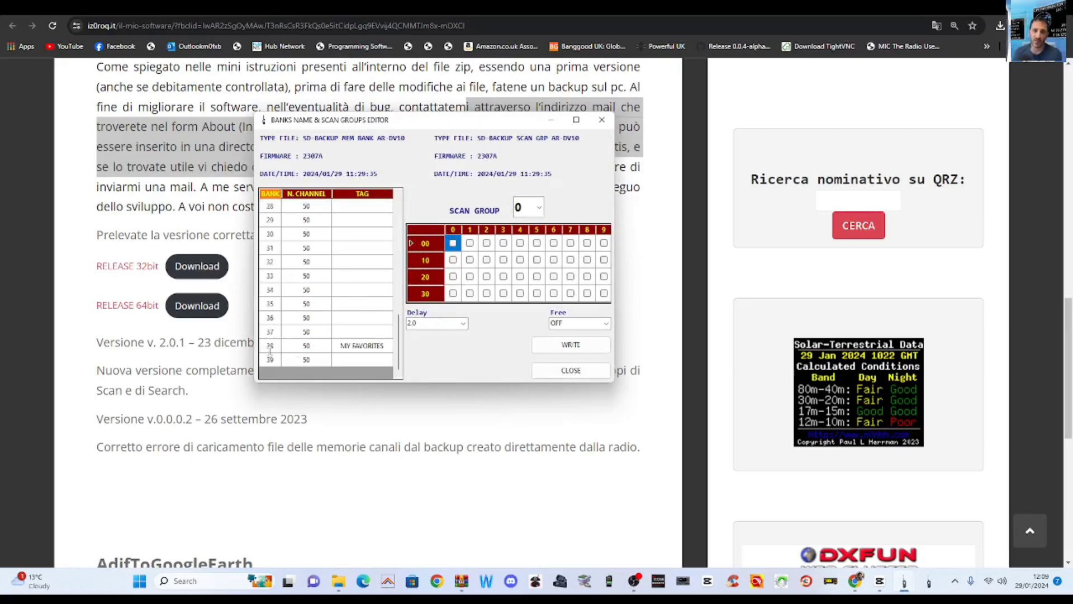
scroll(378, 324, "up", 10)
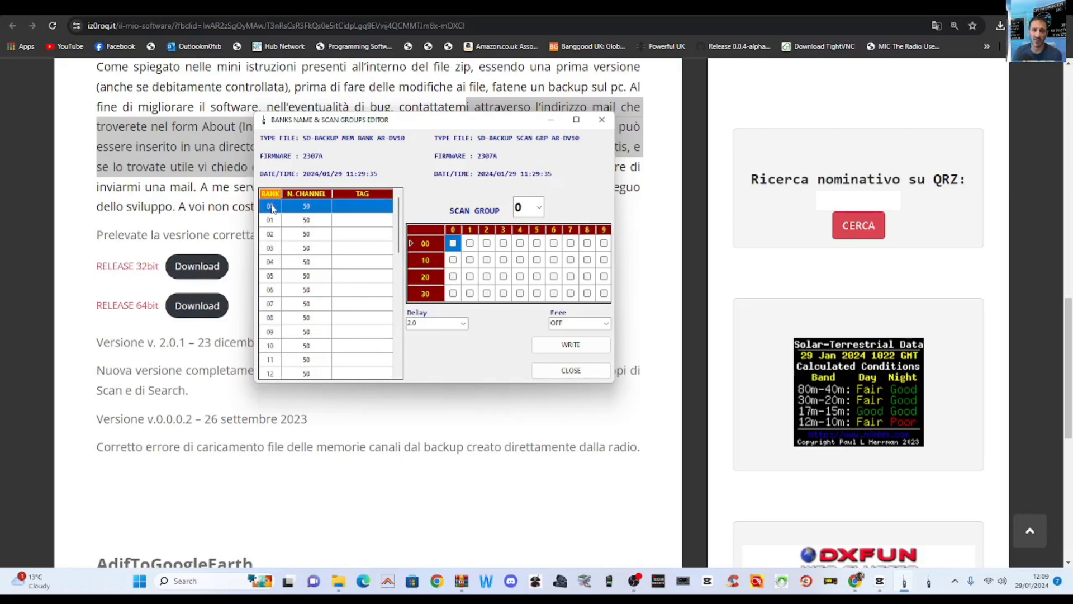
Tag memory bank 00 as HAM 2METERS.
left_click(369, 208)
left_click(365, 206)
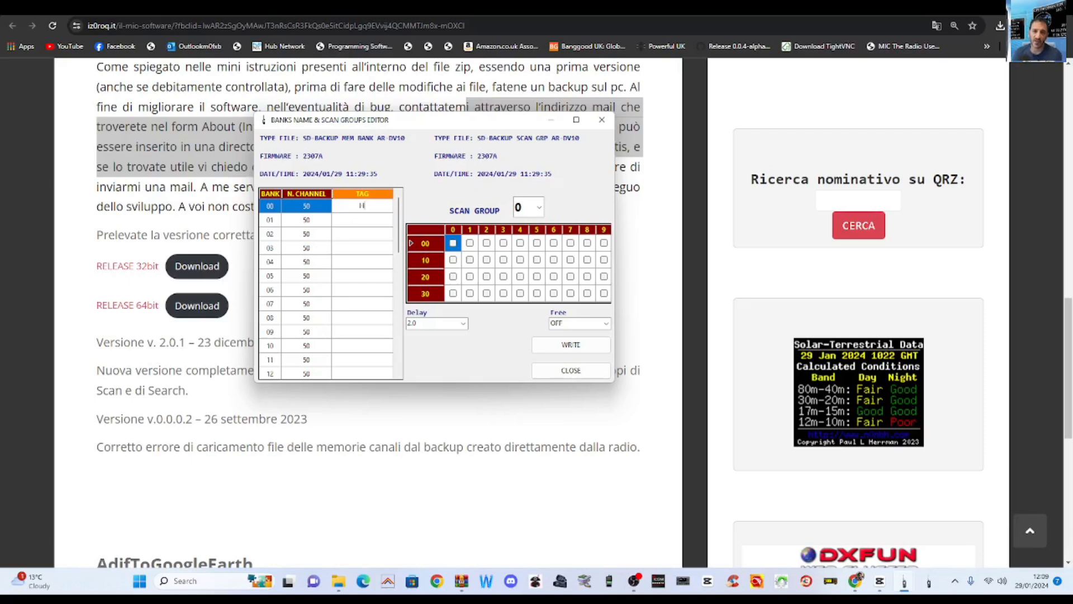
type("HAM 2")
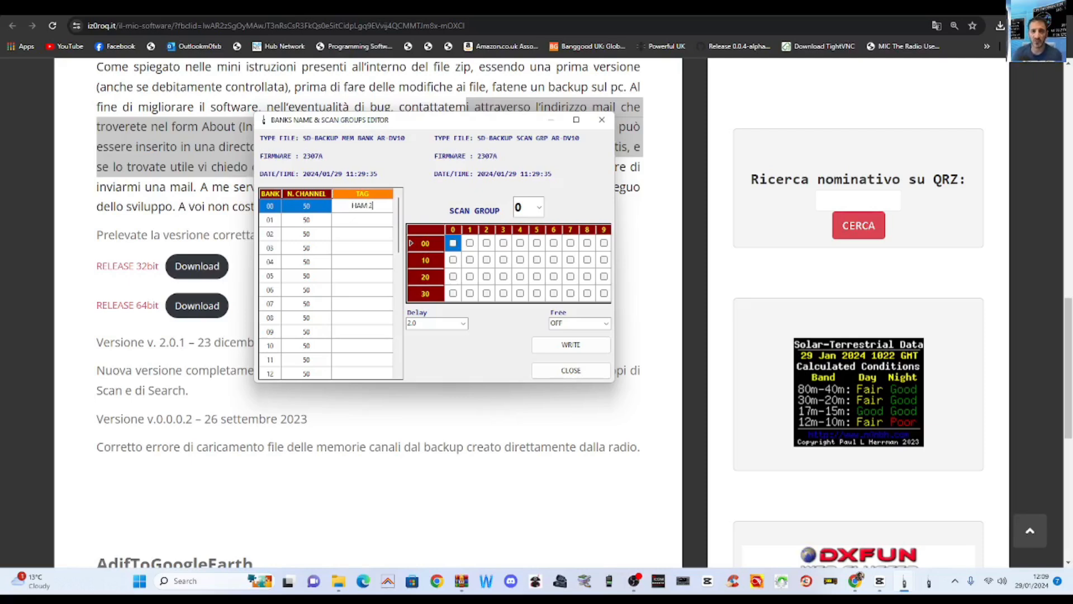
type("ETERS")
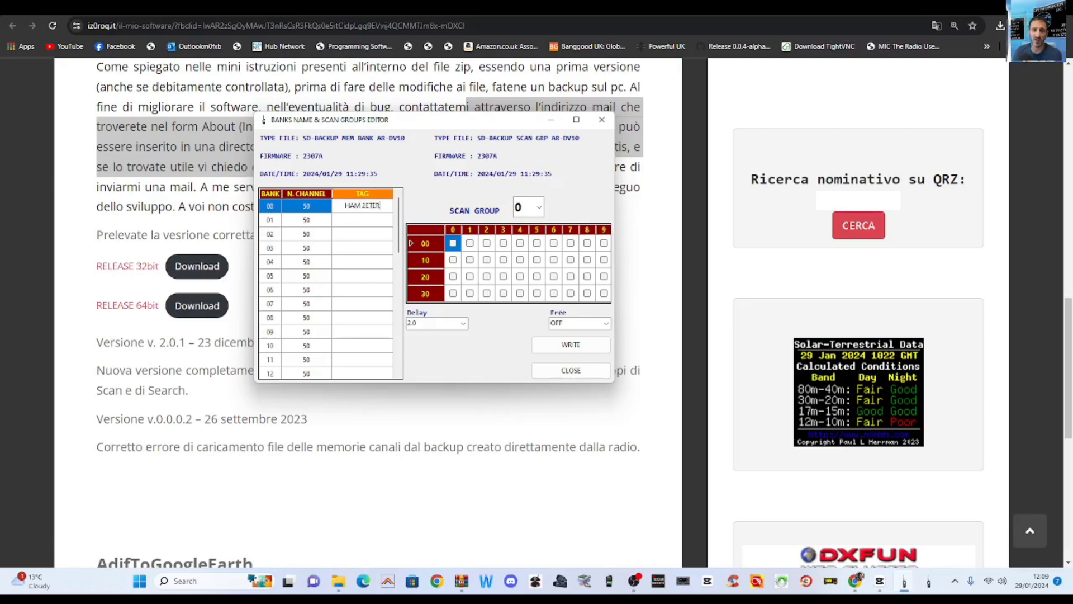
key("BackSpace")
key("BackSpace")
key("BackSpace")
key("BackSpace")
key("BackSpace")
type("METERS")
Select scan group 1 and include banks 00, 01, 02 and 03 in it.
left_click(540, 208)
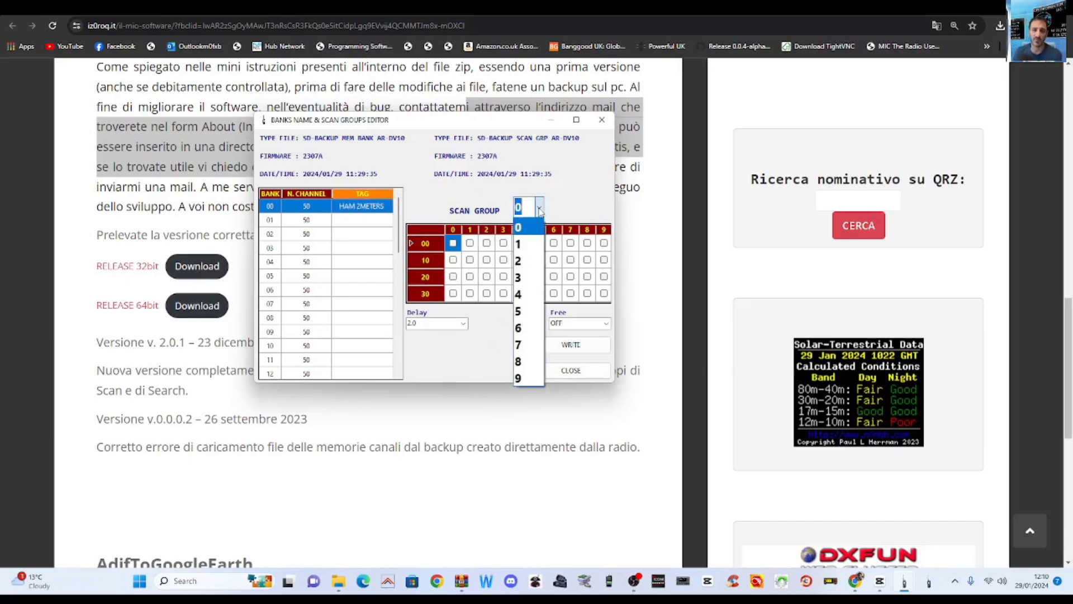
left_click(536, 244)
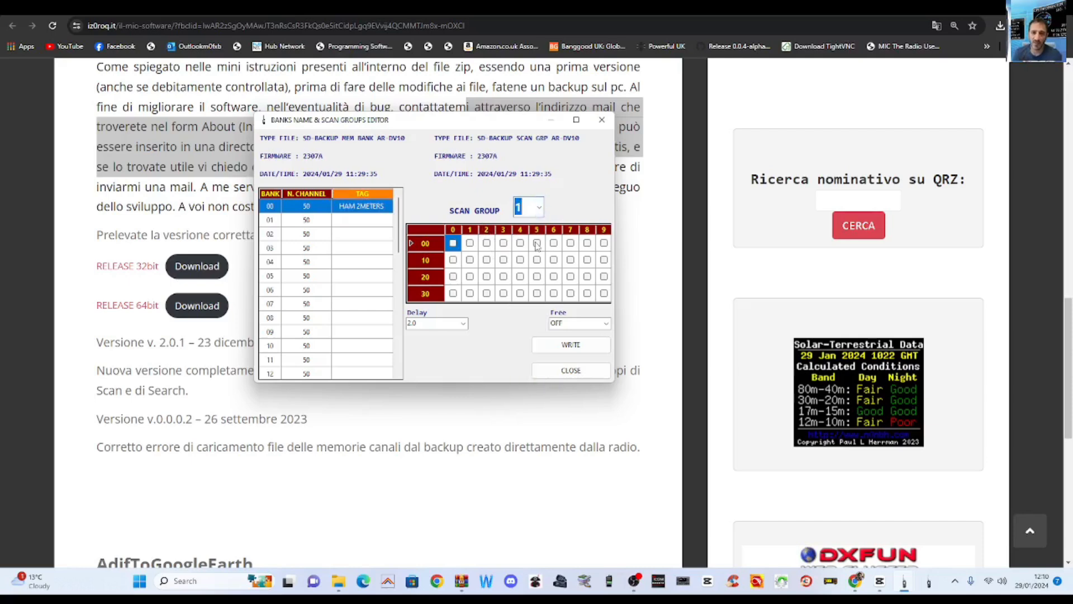
left_click(541, 206)
left_click(541, 206)
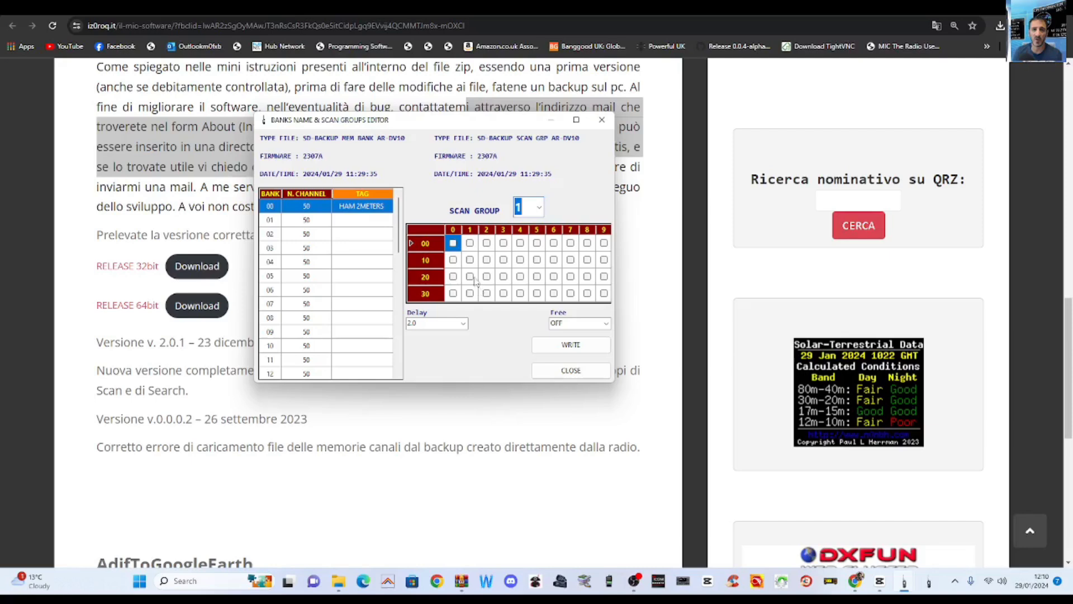
left_click(454, 243)
left_click(470, 243)
left_click(486, 243)
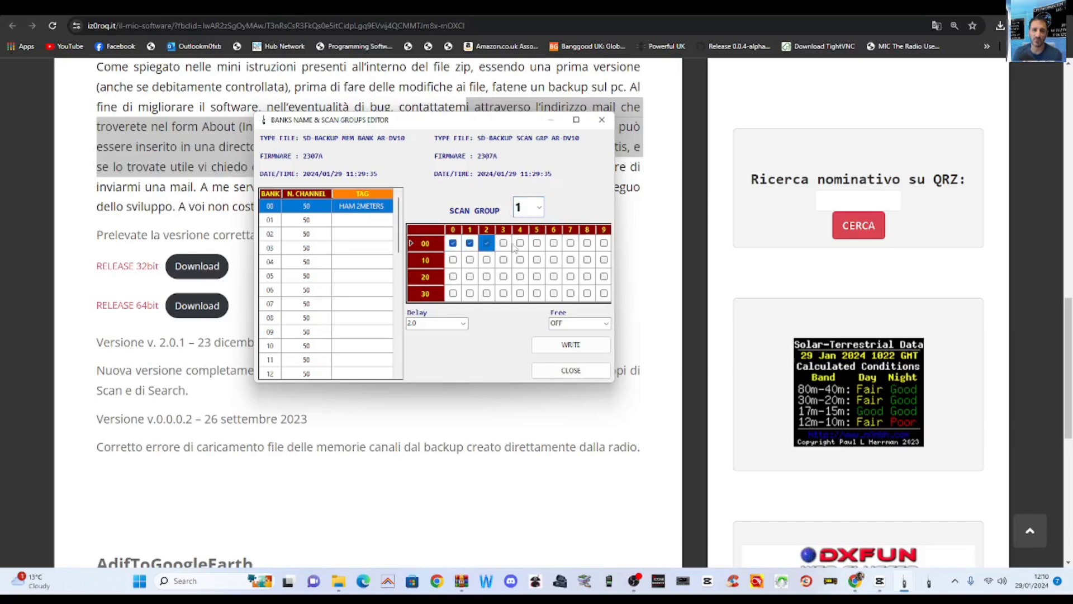
left_click(504, 243)
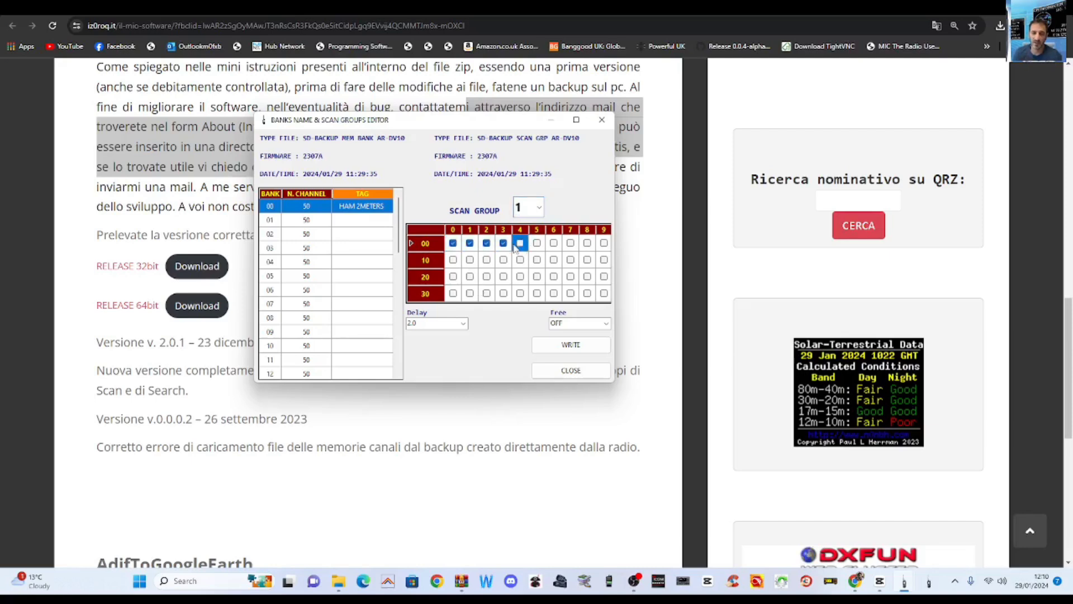
Leave the scan group's Free setting at OFF, write the changes and close the scan groups editor.
left_click(609, 327)
left_click(607, 326)
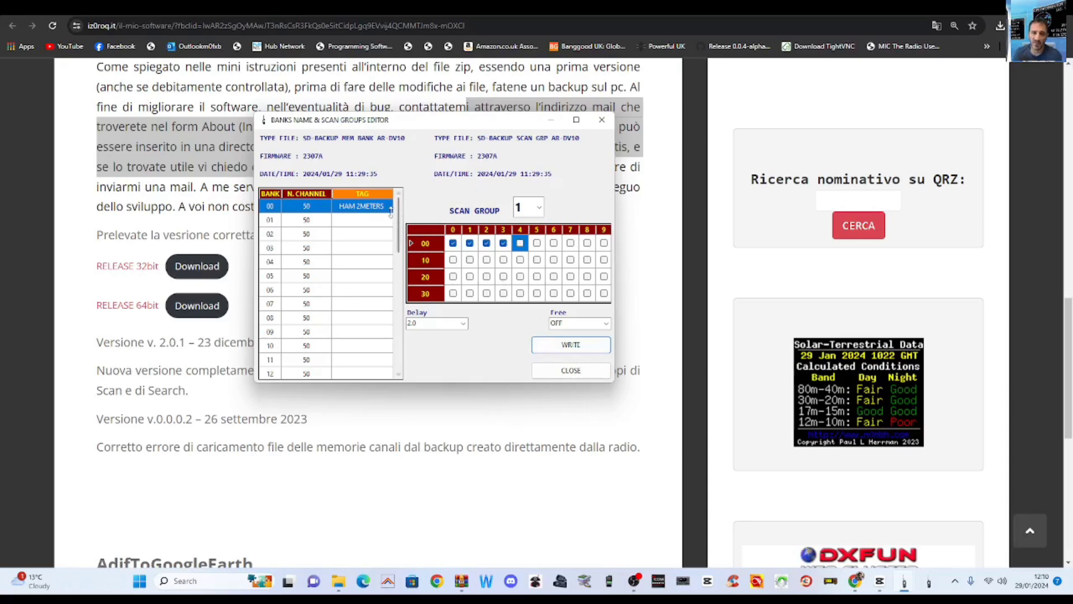
left_click(571, 371)
Open the SEARCH Banks and Group editor and look through the search banks down to bank 39.
left_click(330, 165)
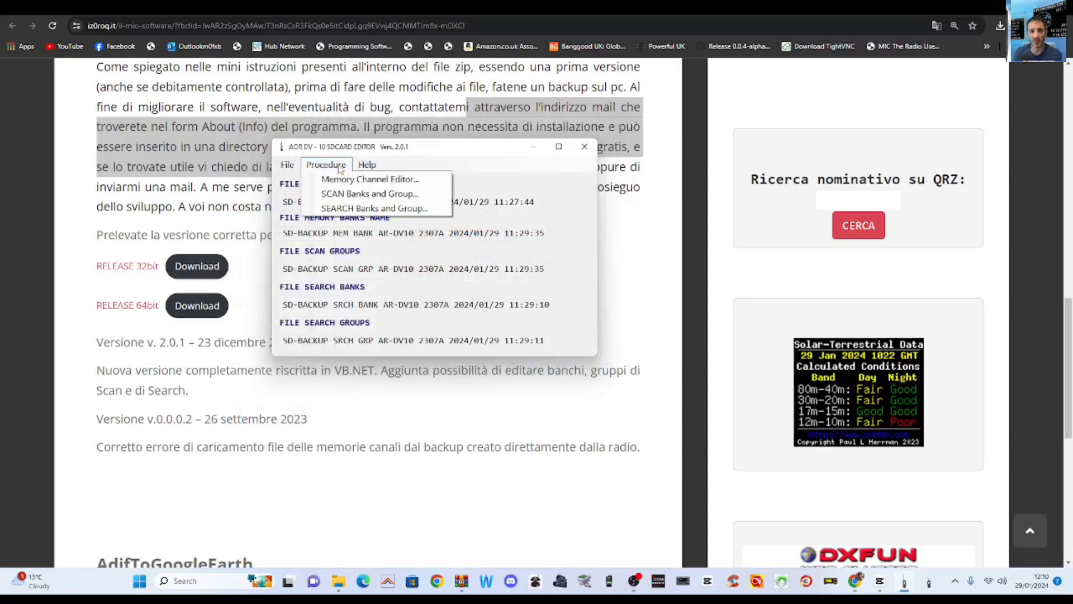
left_click(360, 208)
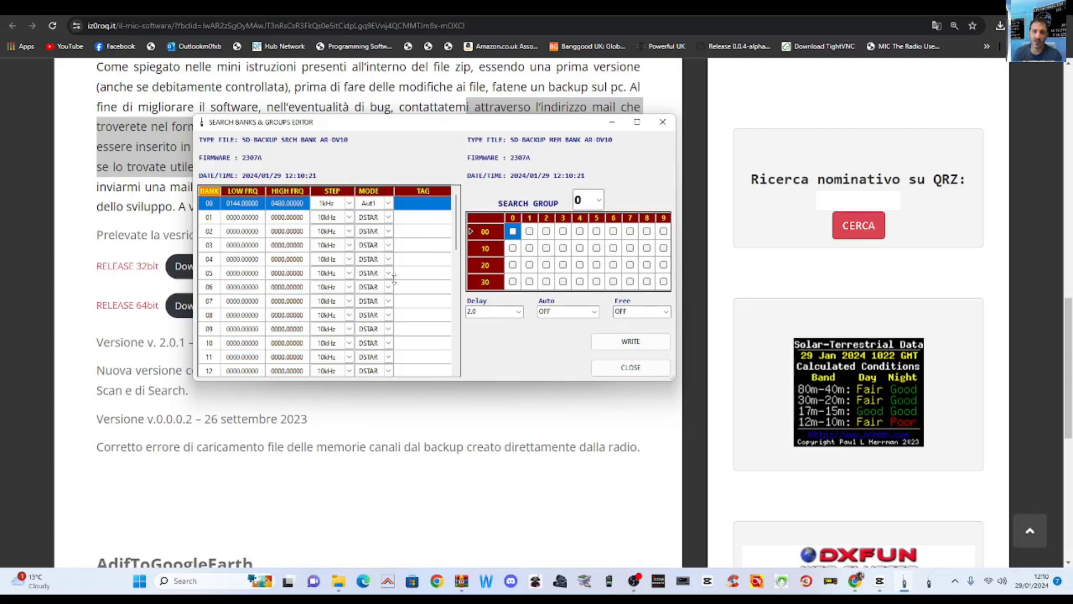
scroll(363, 279, "down", 10)
left_click(329, 358)
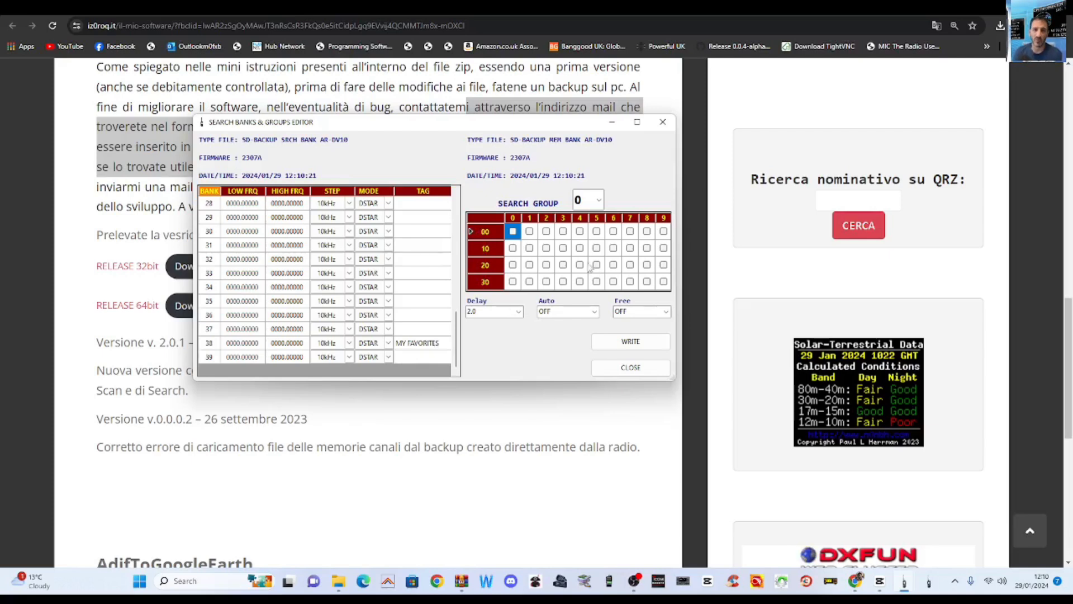
left_click(513, 282)
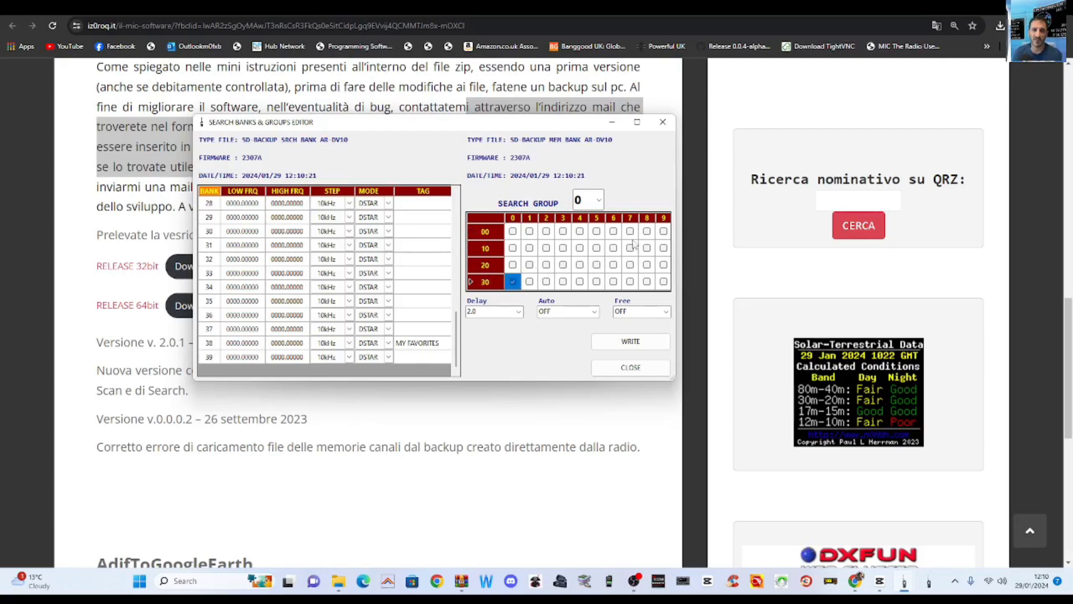
left_click(647, 232)
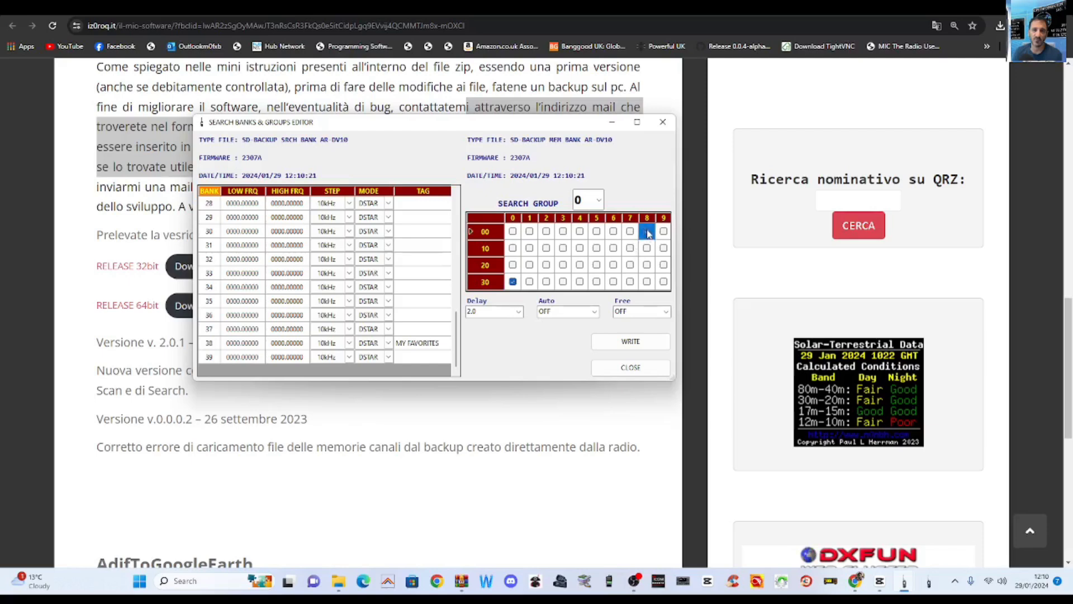
left_click(513, 281)
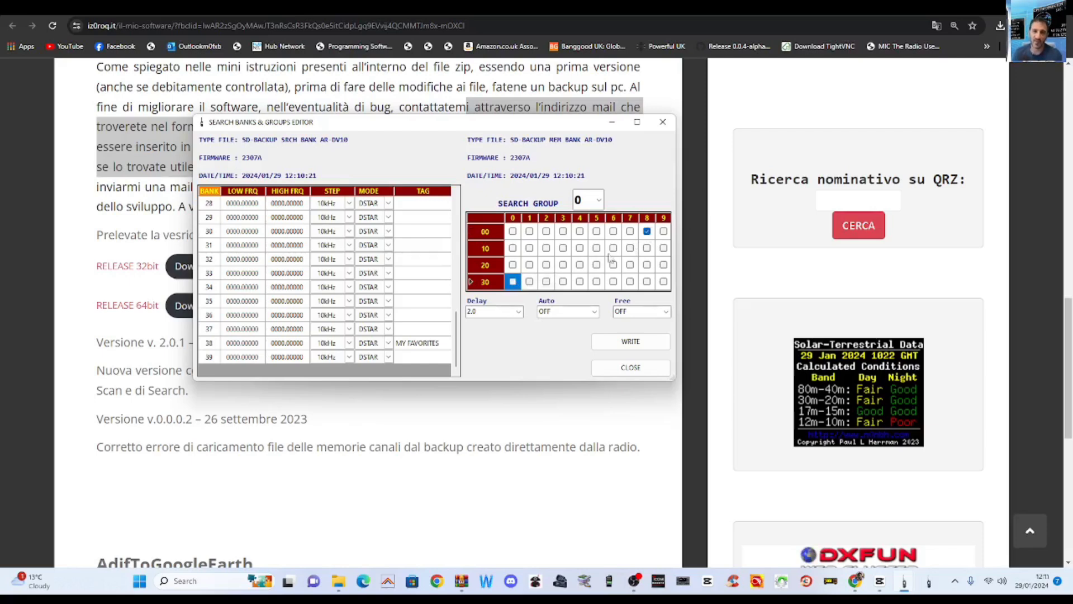
left_click(647, 231)
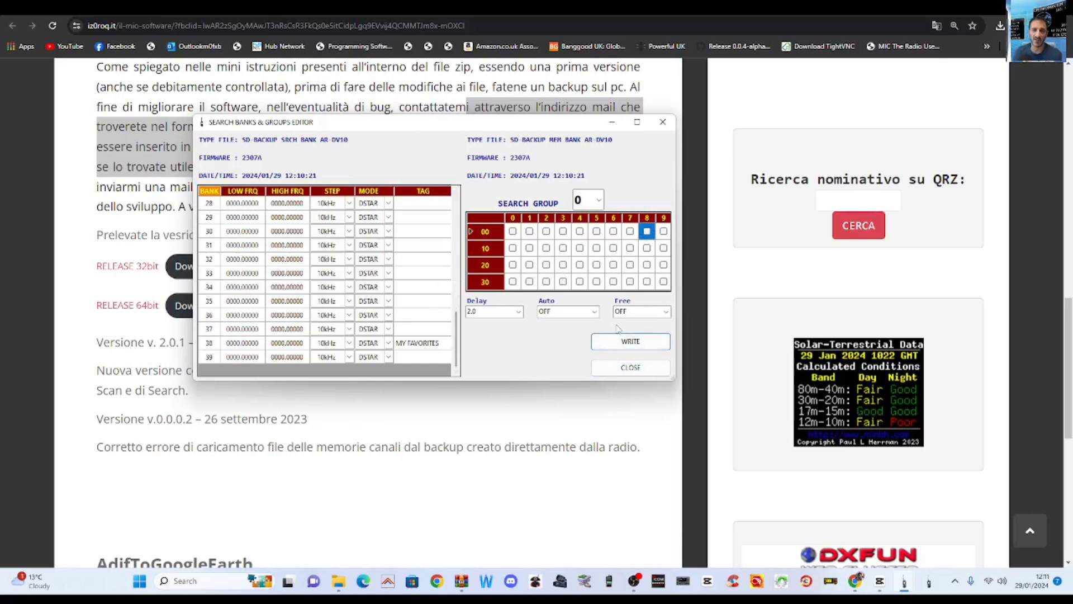
Write the search bank and group settings and close the search groups editor.
left_click(623, 342)
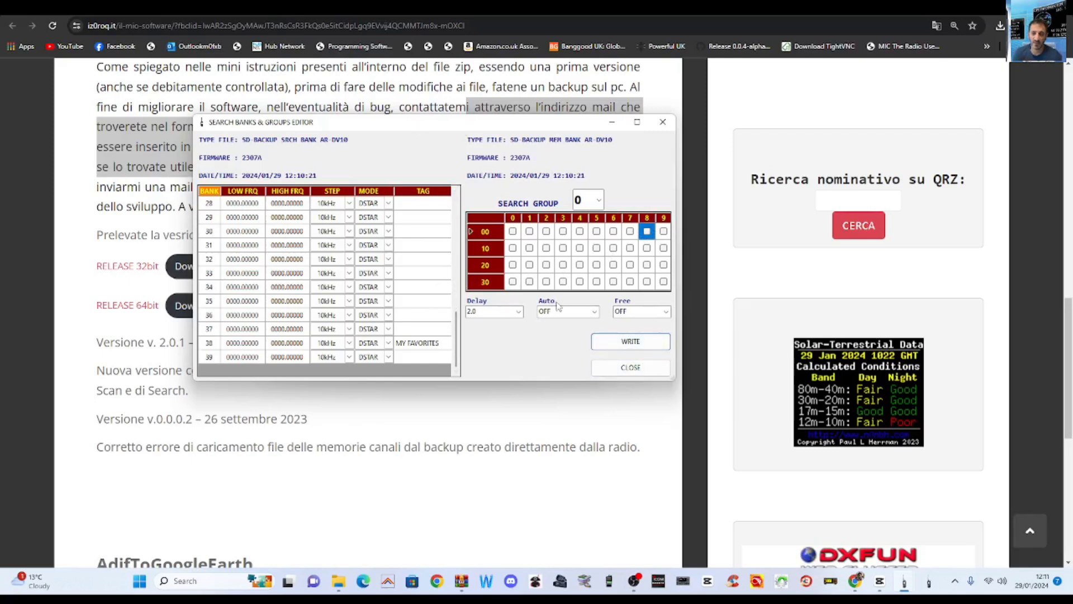
left_click(627, 368)
left_click(329, 165)
mouse_move(289, 165)
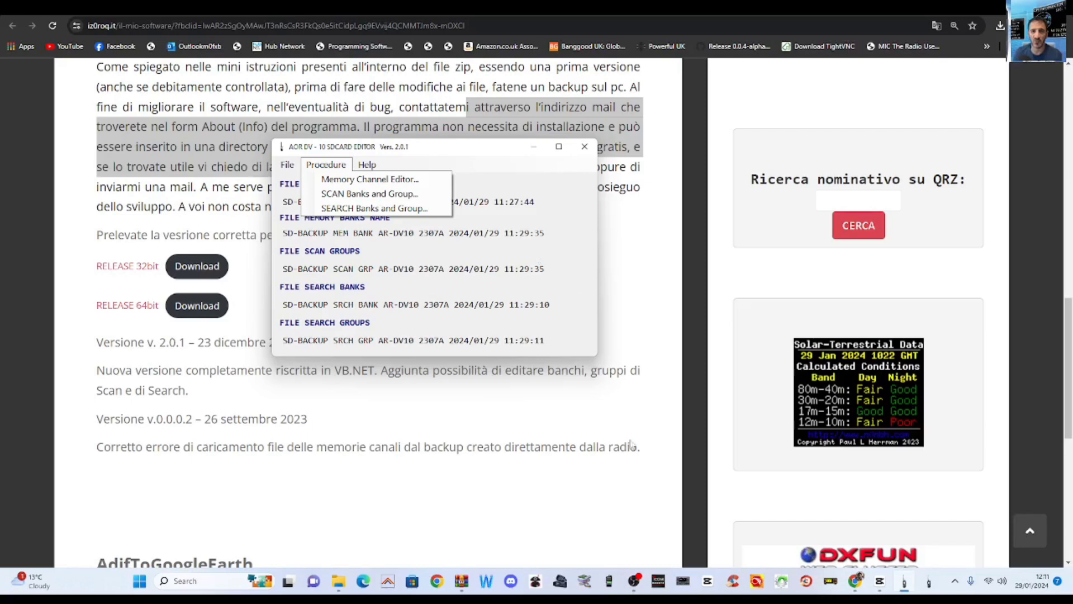
left_click(634, 582)
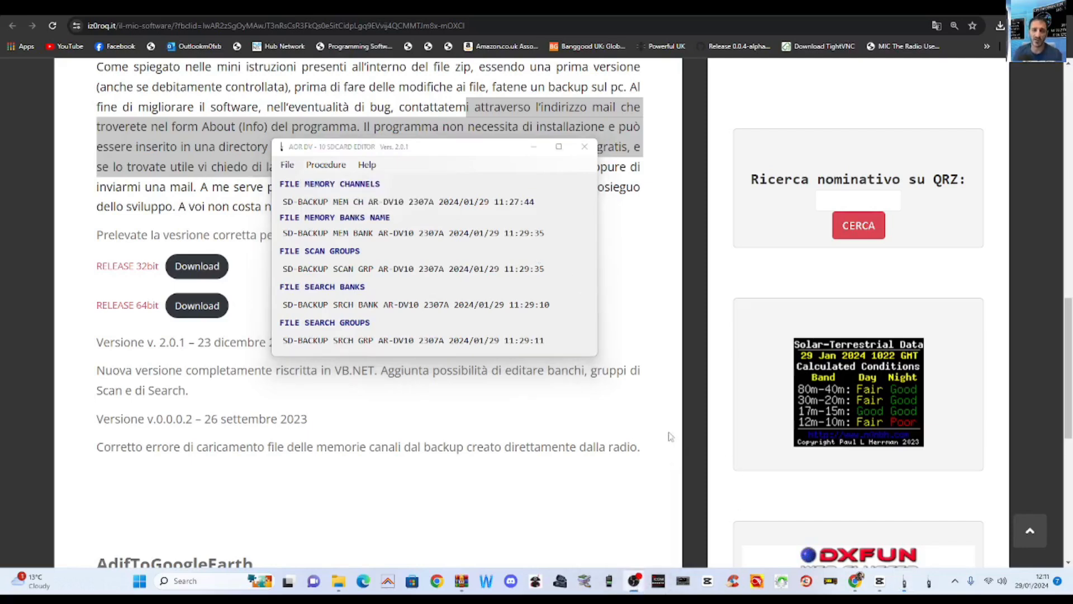